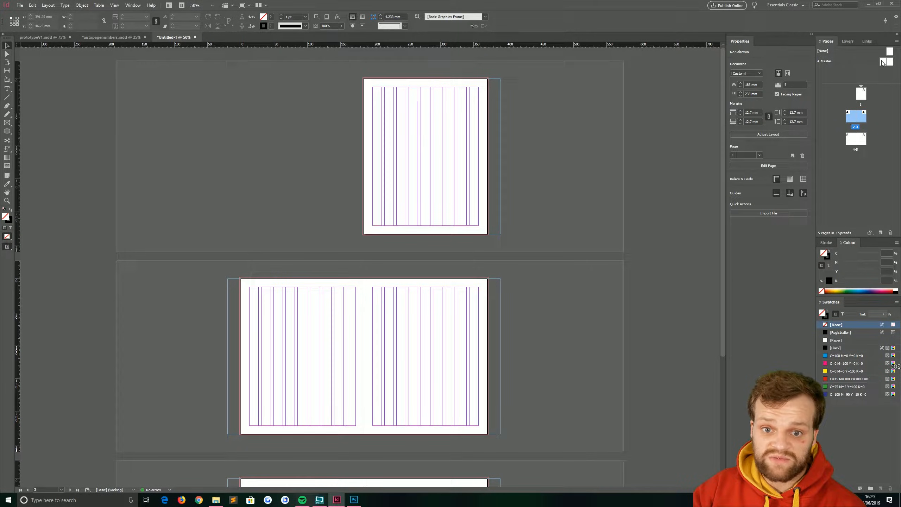
Step: Apply the [None] master to the A-Master in the Pages panel
left_click_drag(890, 51, 883, 63)
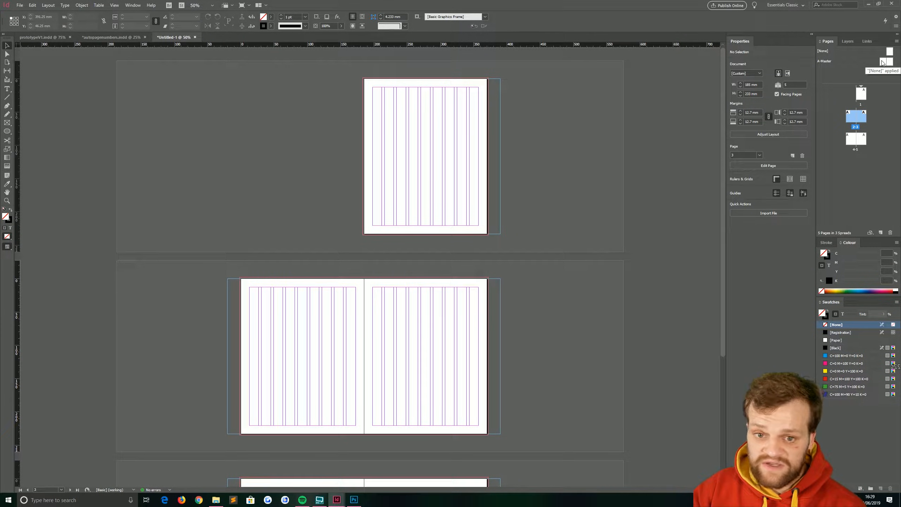
Step: Open the A-Master spread at 100% zoom and draw a text frame on its left page
double_click(882, 62)
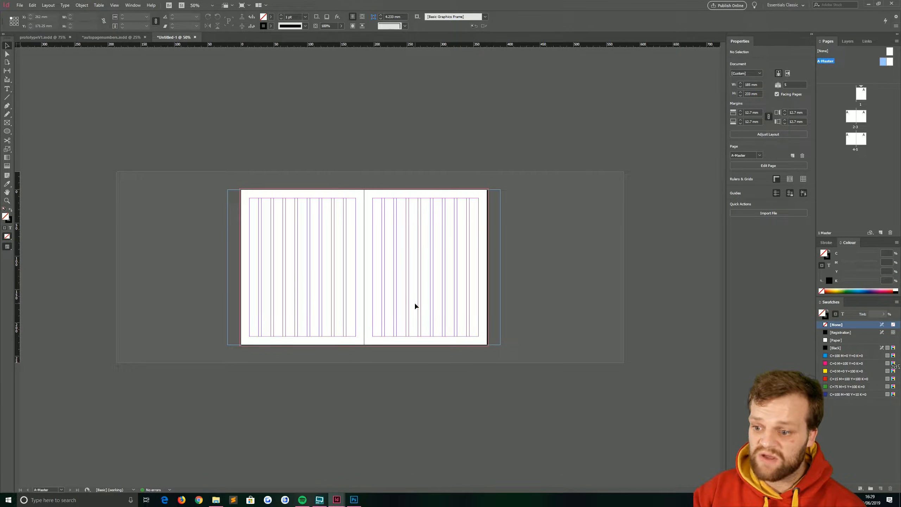
key("ctrl+1")
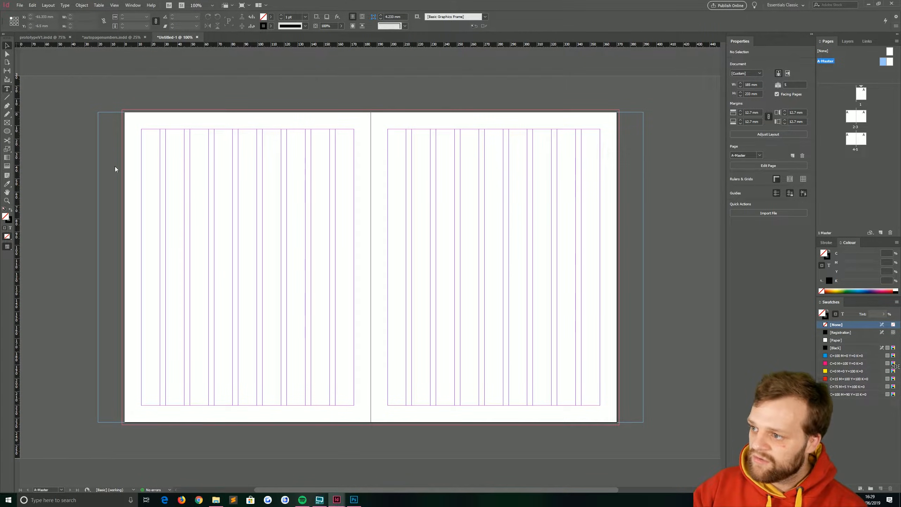
left_click_drag(194, 179, 276, 219)
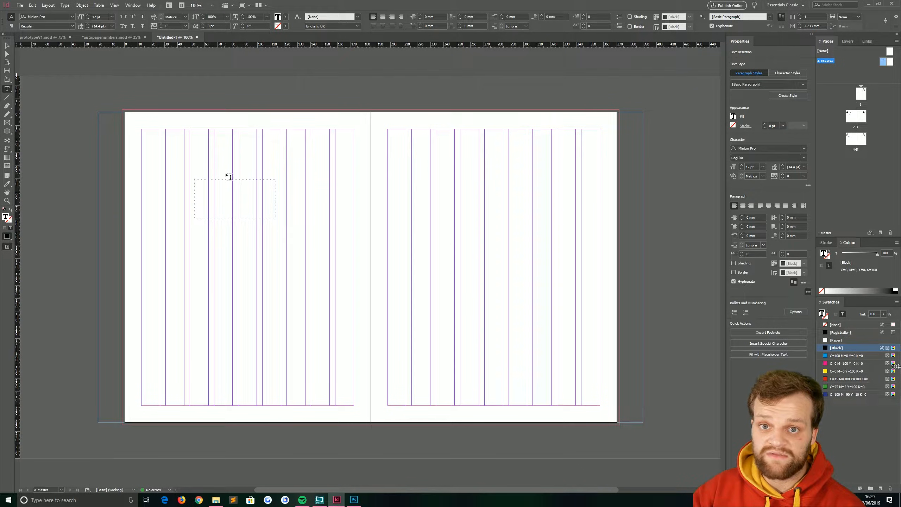
Step: Enter 999 in the text frame and fit the frame to its content
type("999")
key("Escape")
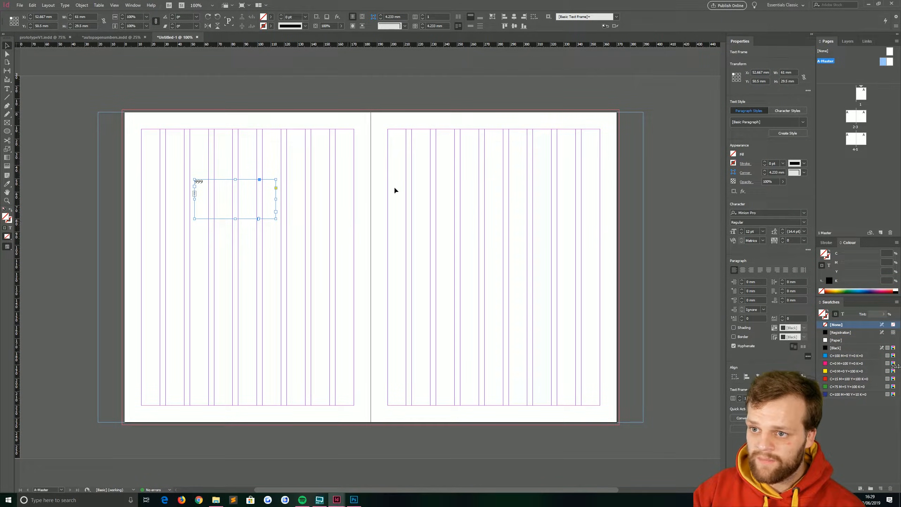
left_click(492, 17)
left_click(190, 199)
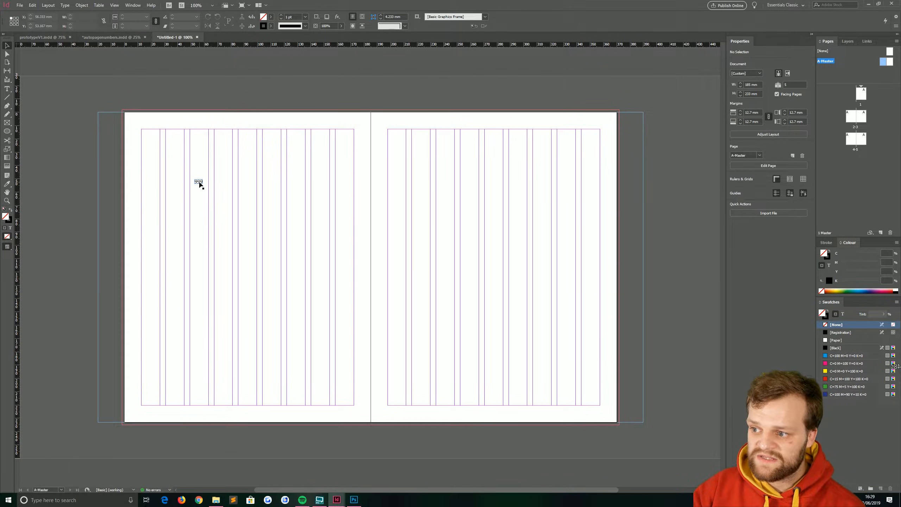
Step: Move the 999 frame to the left page's bottom-left corner, nudging it into place
left_click_drag(199, 182, 200, 225)
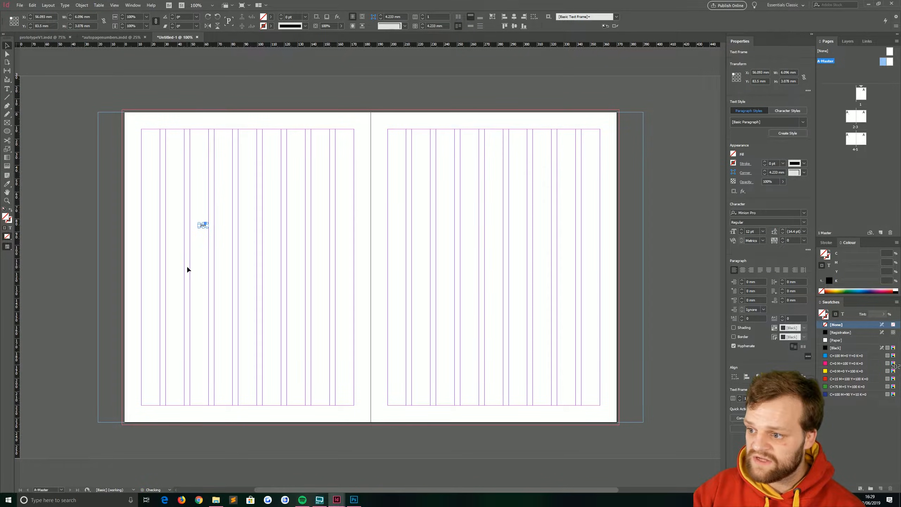
scroll(187, 267, "up", 1)
left_click_drag(165, 383, 283, 336)
left_click_drag(326, 184, 234, 428)
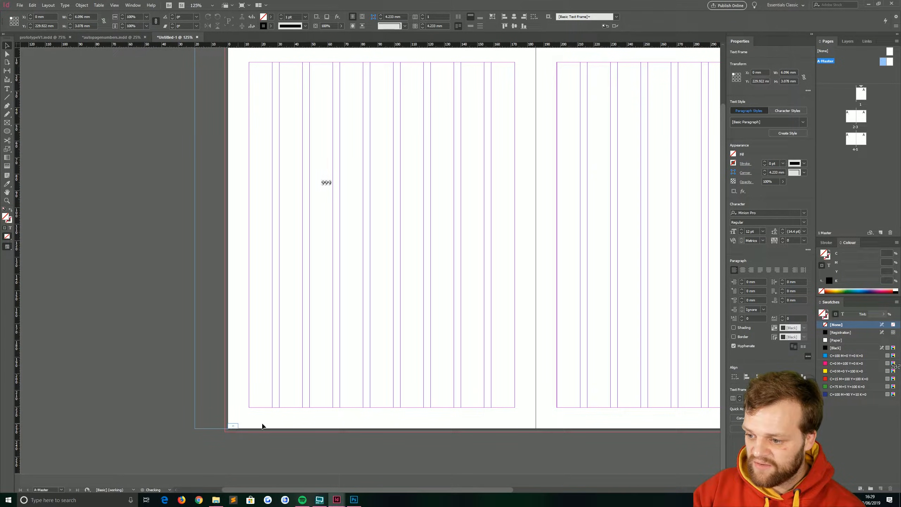
key("shift+Right")
key("shift+Up")
left_click(265, 389)
scroll(382, 362, "down", 1)
scroll(322, 412, "right", 3)
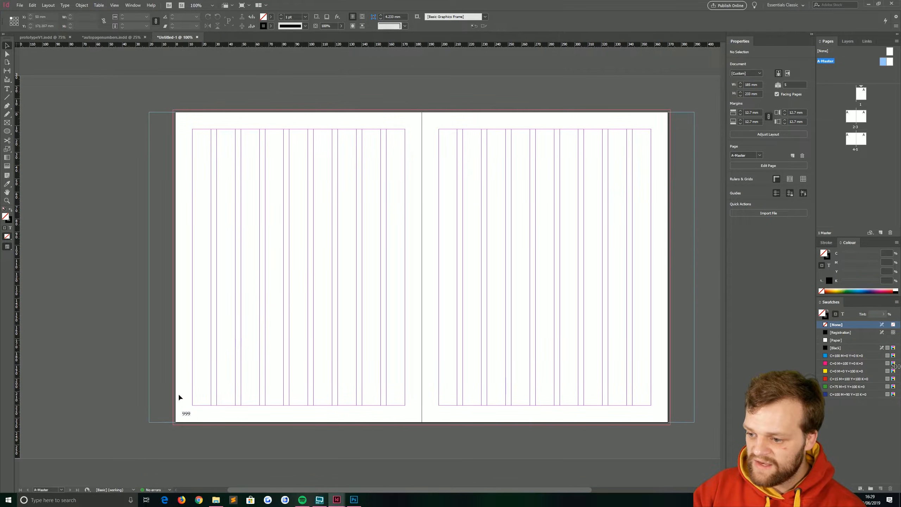
Step: Copy the 999 frame to the right page's bottom-right corner, then reselect the left frame
left_click_drag(185, 417, 655, 417)
left_click(555, 291)
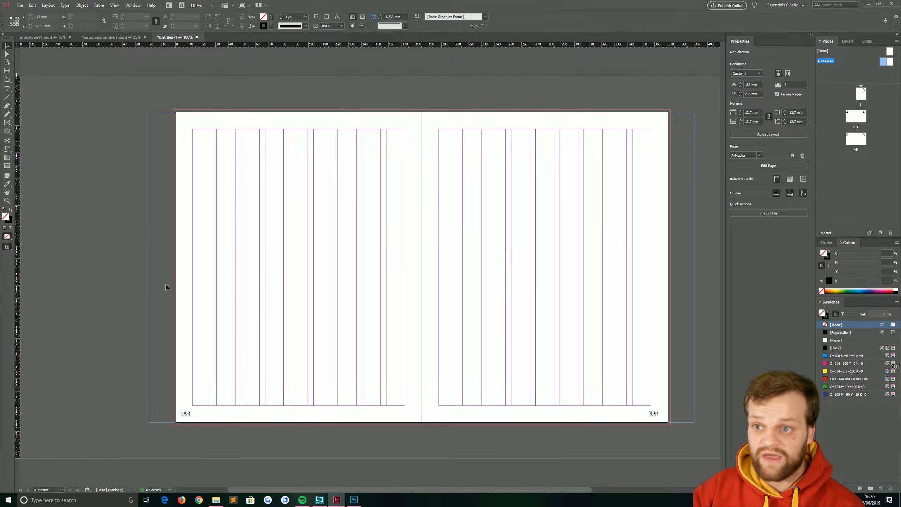
left_click(188, 413)
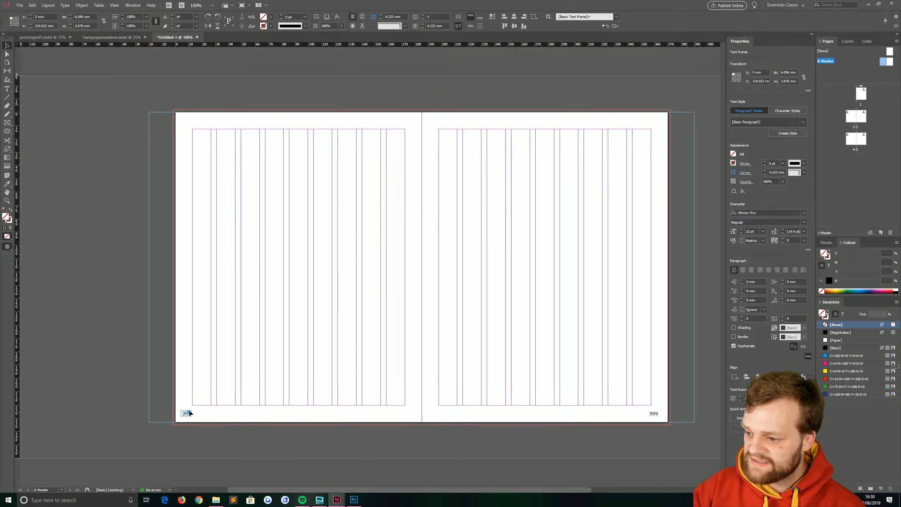
left_click(66, 6)
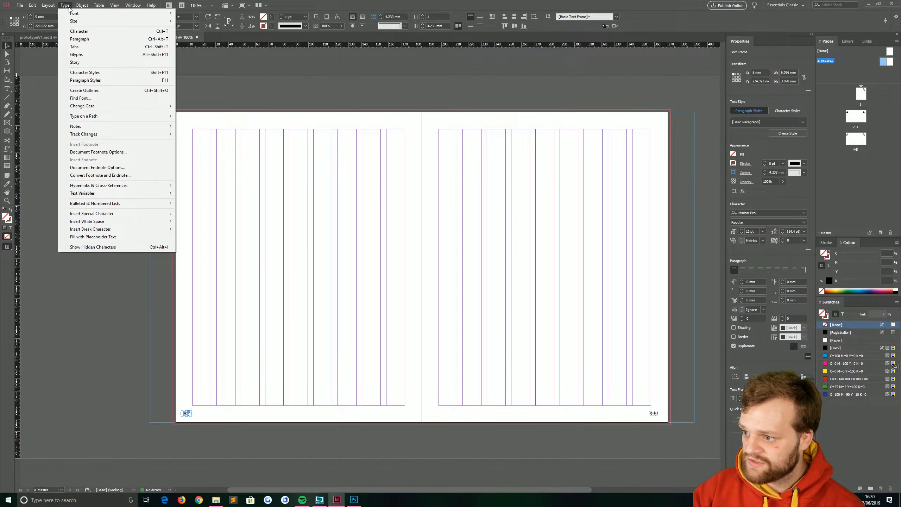
mouse_move(142, 214)
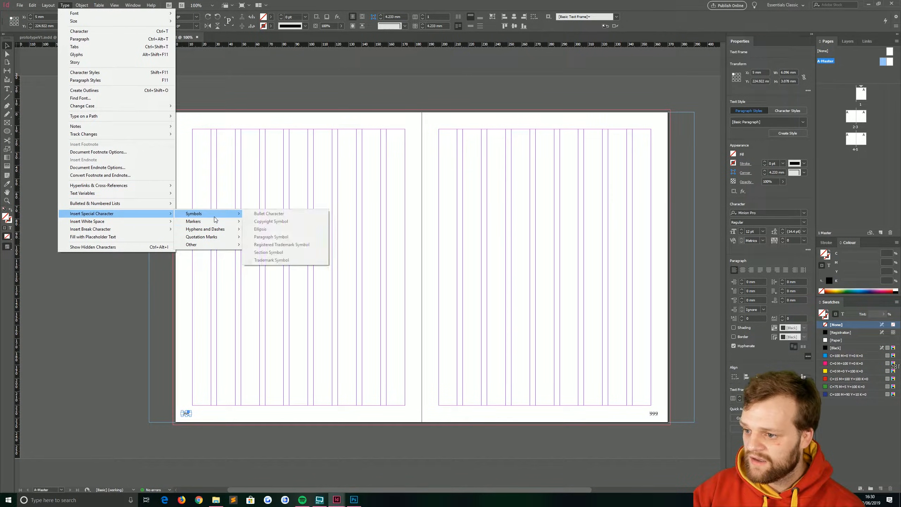
mouse_move(219, 224)
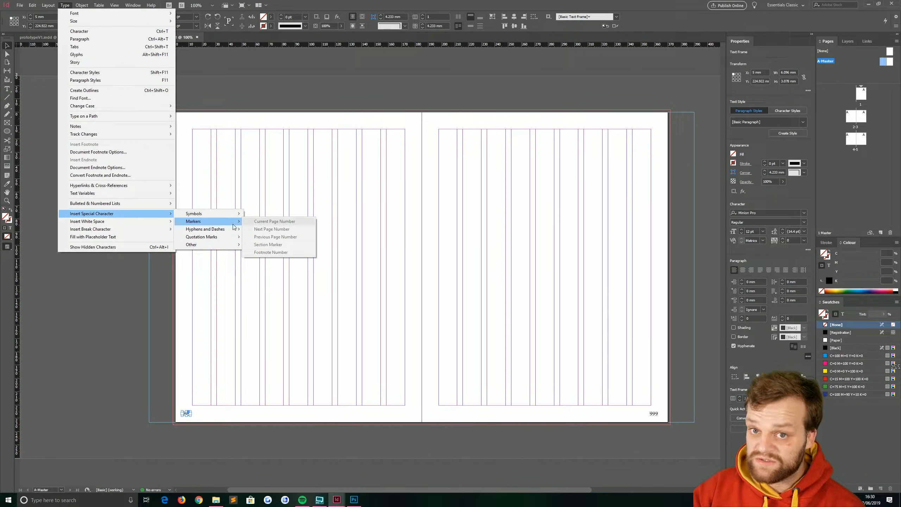
Step: Select the left page's 999 frame and start editing its text
left_click(165, 436)
scroll(169, 439, "up", 3)
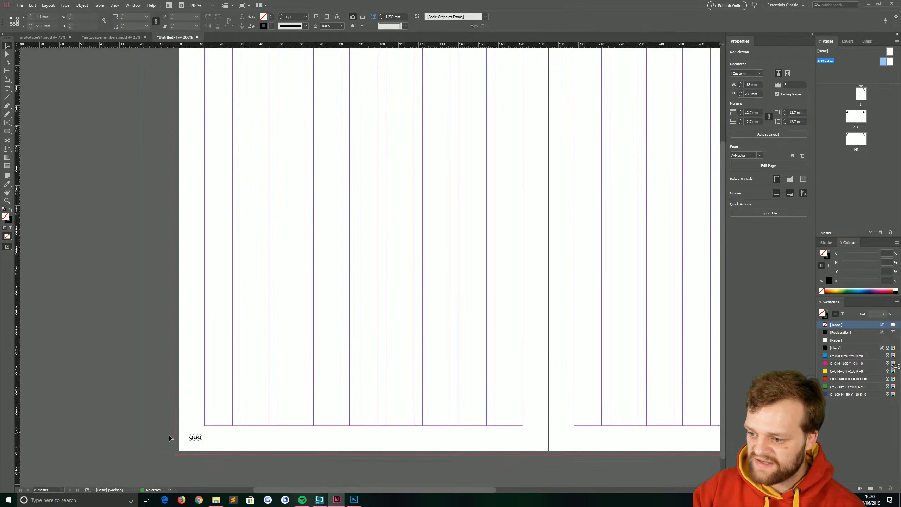
left_click_drag(187, 418, 194, 404)
left_click(240, 385)
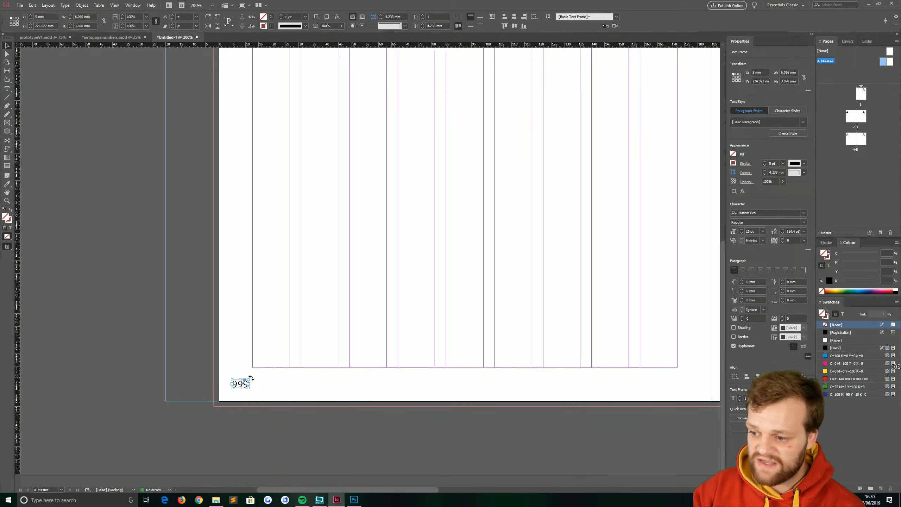
scroll(240, 386, "up", 4)
double_click(249, 384)
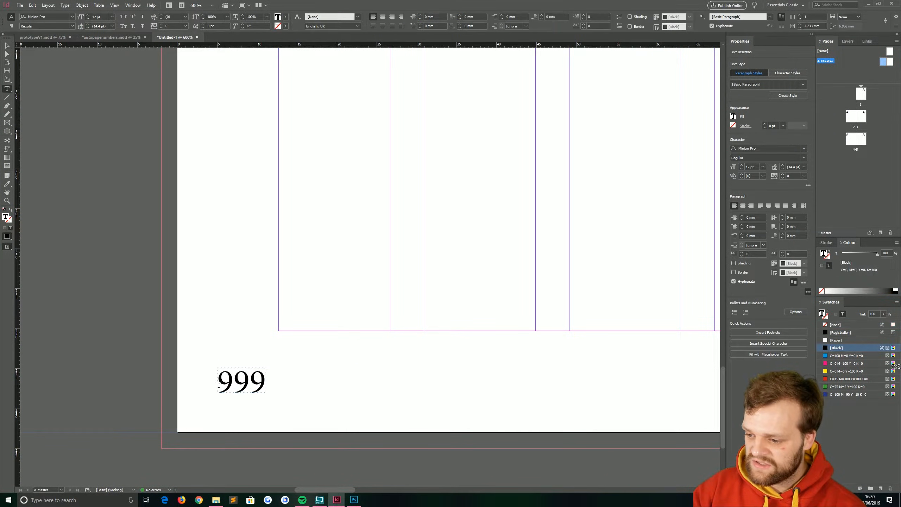
Step: Replace the 999 with a Current Page Number marker, now showing A
key("ctrl+a")
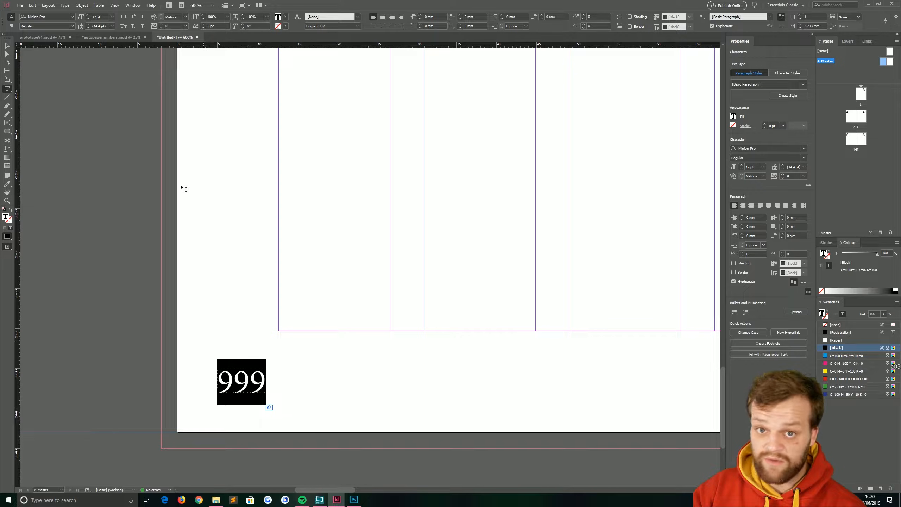
left_click(65, 4)
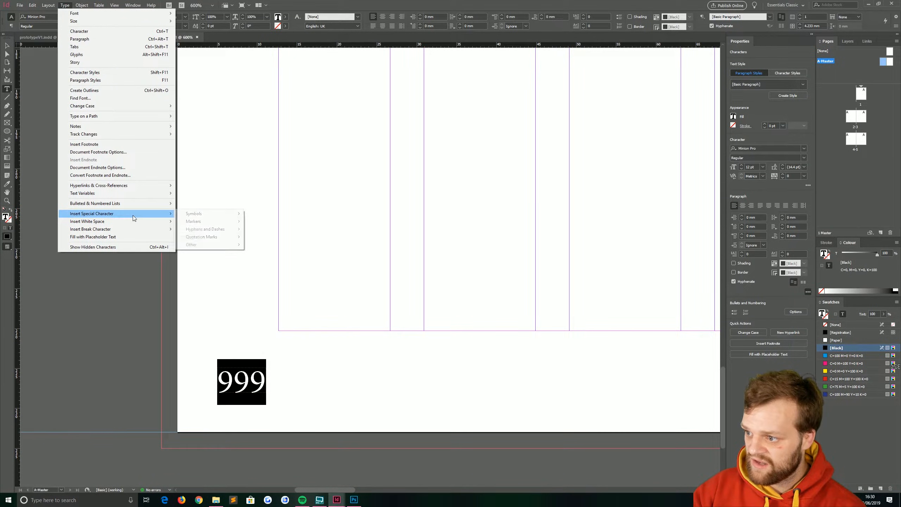
mouse_move(213, 221)
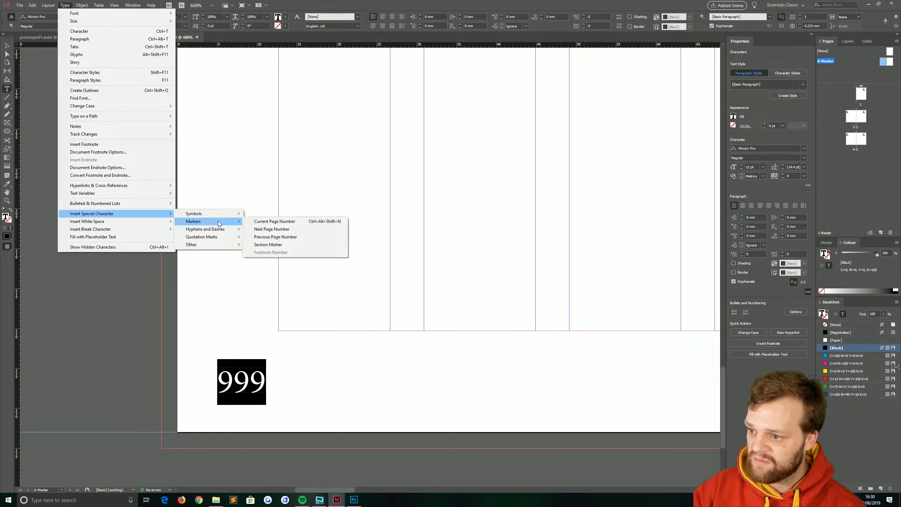
left_click(278, 223)
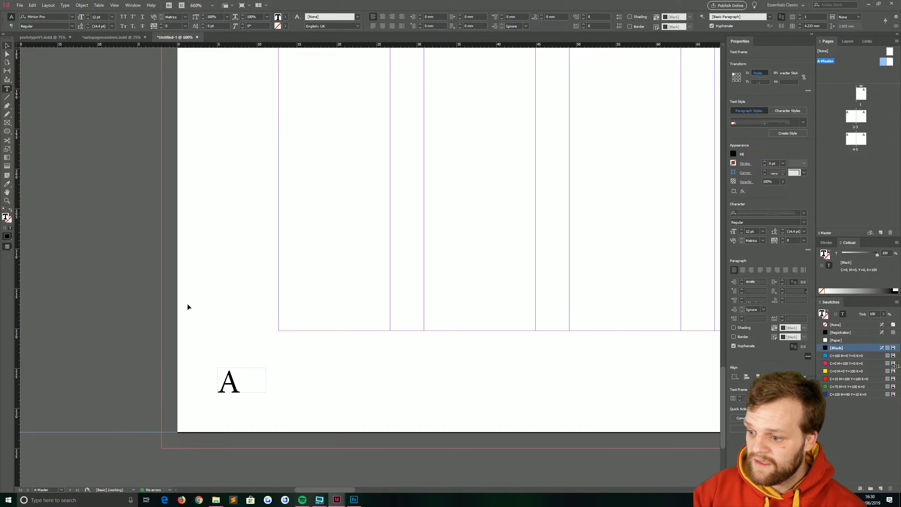
key("Escape")
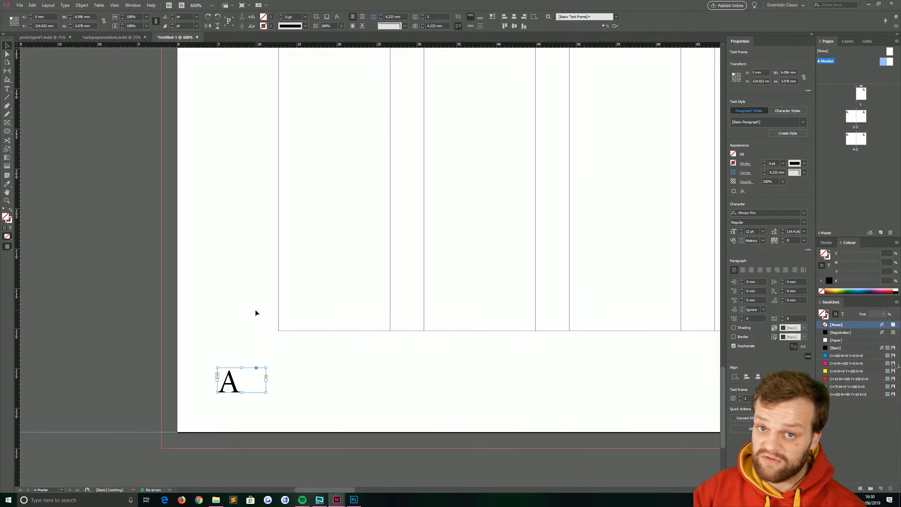
left_click(255, 312)
scroll(314, 312, "down", 4)
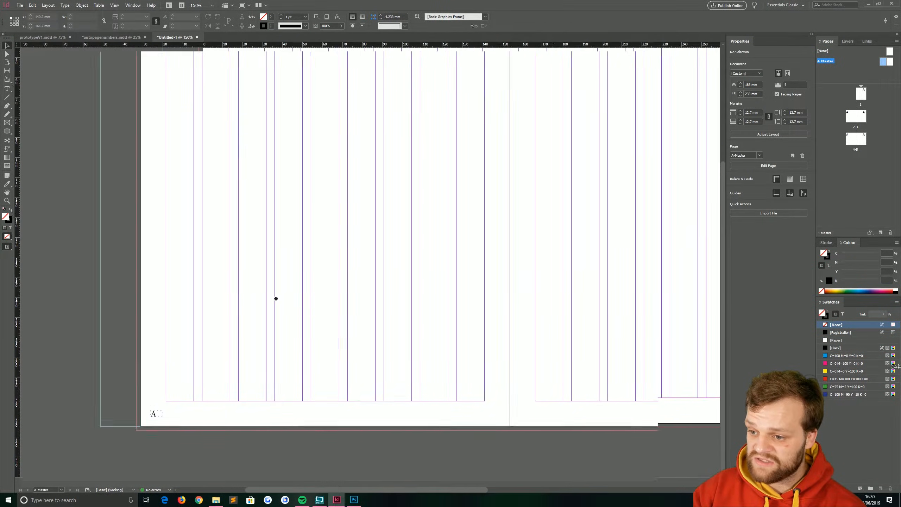
Step: Select the right page's 999 text and right-align it
scroll(523, 257, "left", 5)
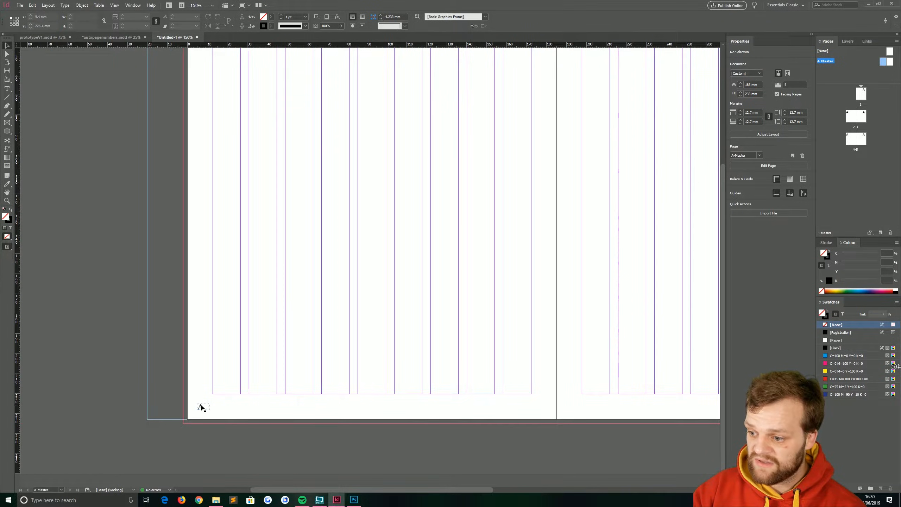
left_click(207, 408)
scroll(250, 312, "right", 5)
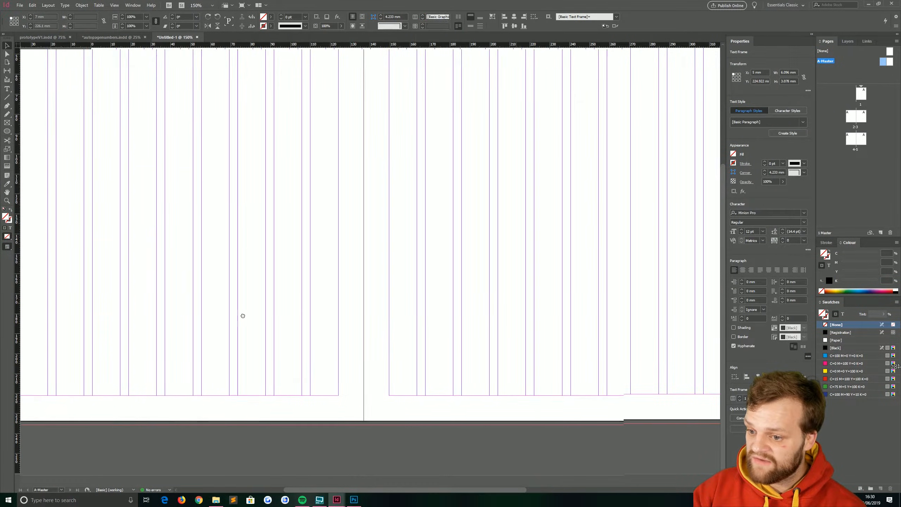
double_click(433, 411)
double_click(431, 407)
left_click(751, 205)
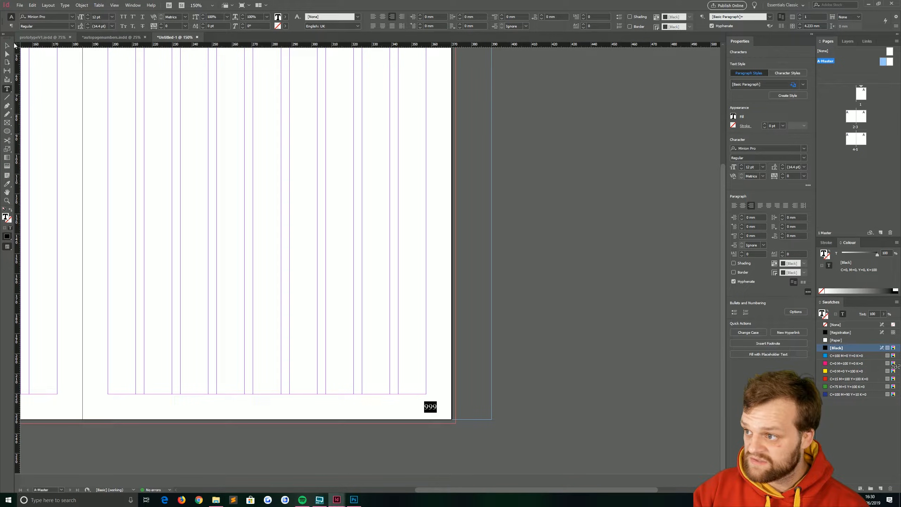
Step: Replace the right page's 999 with a Current Page Number marker, then return to the Selection tool
left_click(65, 5)
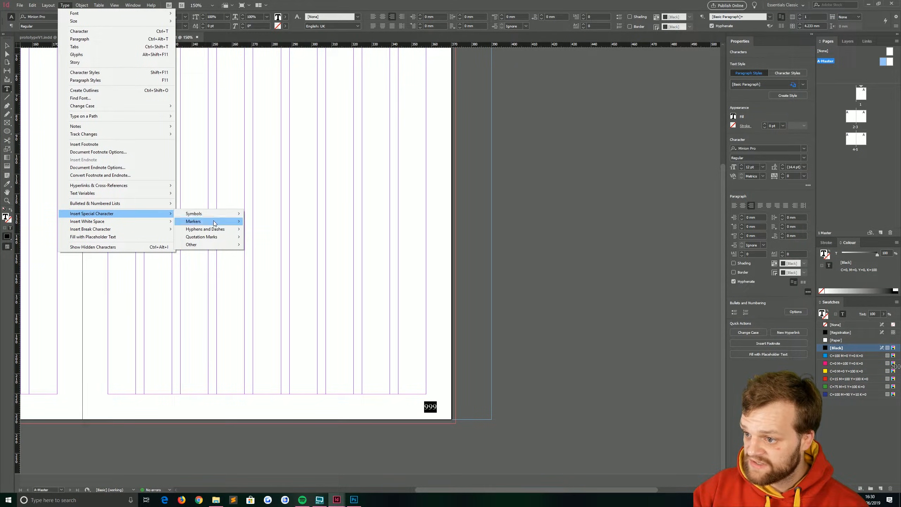
mouse_move(215, 222)
left_click(273, 222)
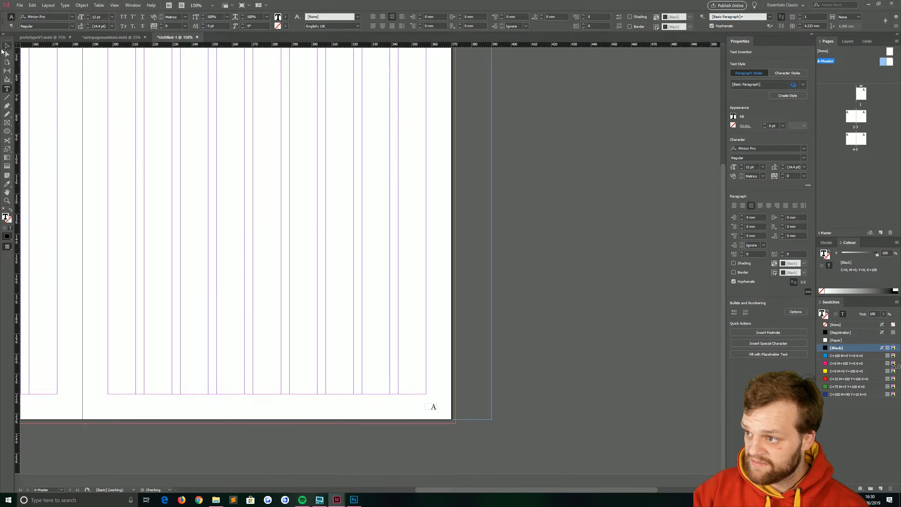
left_click(6, 45)
left_click(336, 301)
scroll(336, 301, "down", 3)
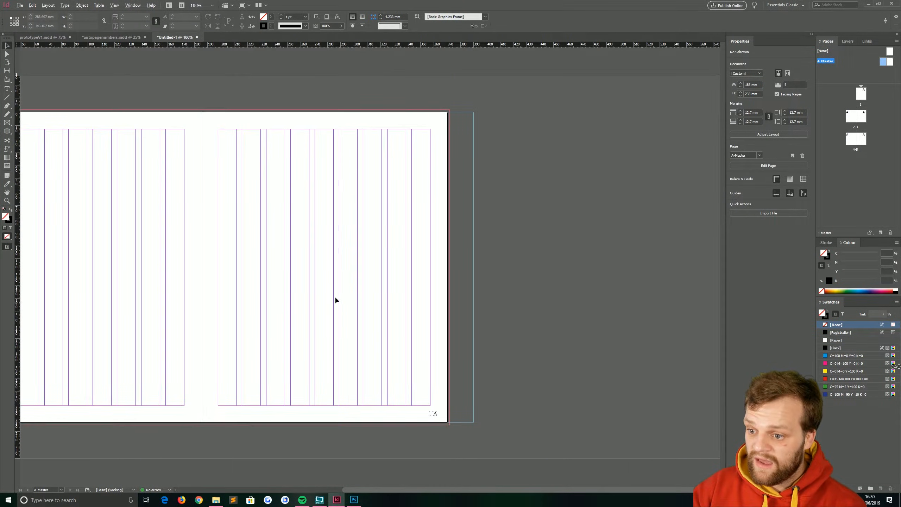
Step: Check the page numbers on spread 2-3, then switch to the autopagenumbers.indd document
scroll(288, 291, "left", 2)
double_click(851, 117)
scroll(379, 384, "down", 6)
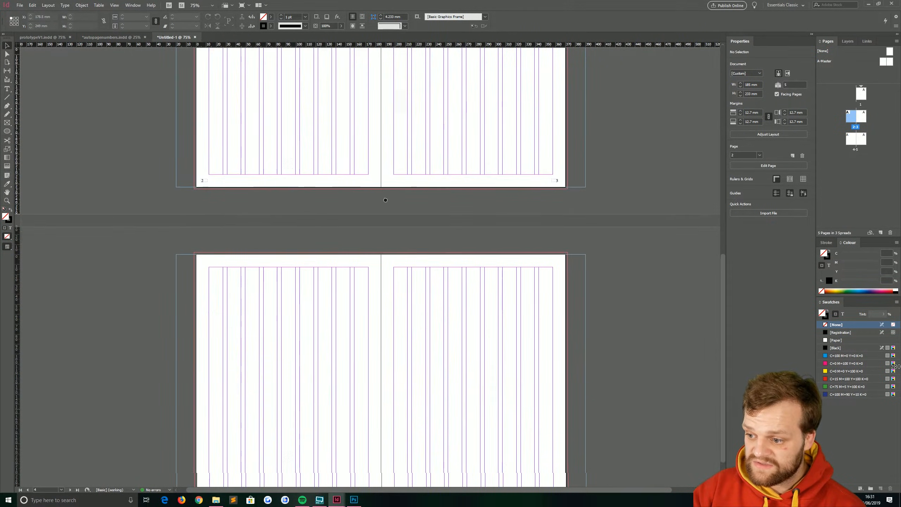
scroll(542, 130, "up", 5)
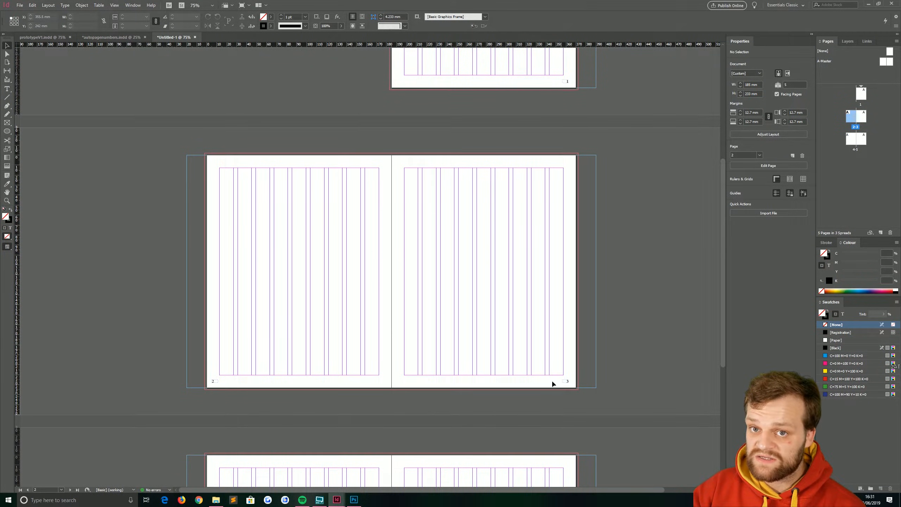
left_click(111, 37)
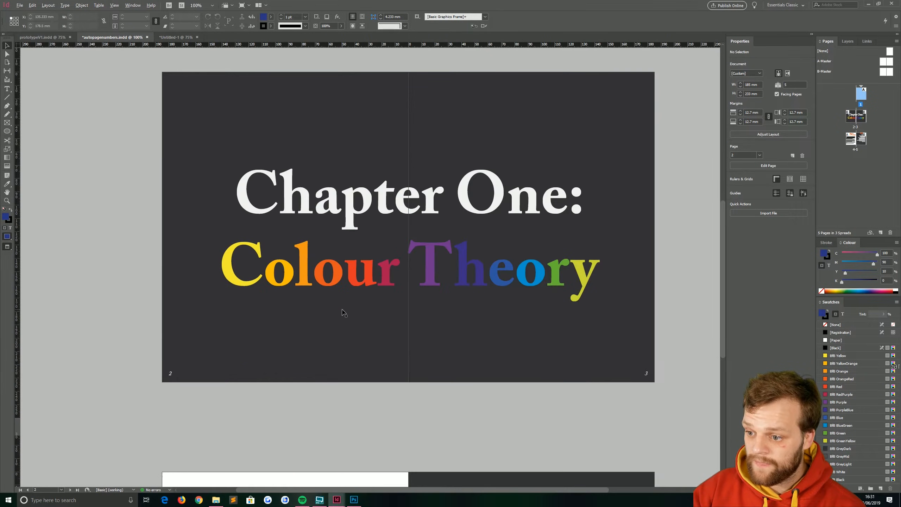
Step: Copy the dark background rectangle from autopagenumbers.indd and paste it into the untitled document
scroll(319, 309, "down", 2)
left_click(287, 307)
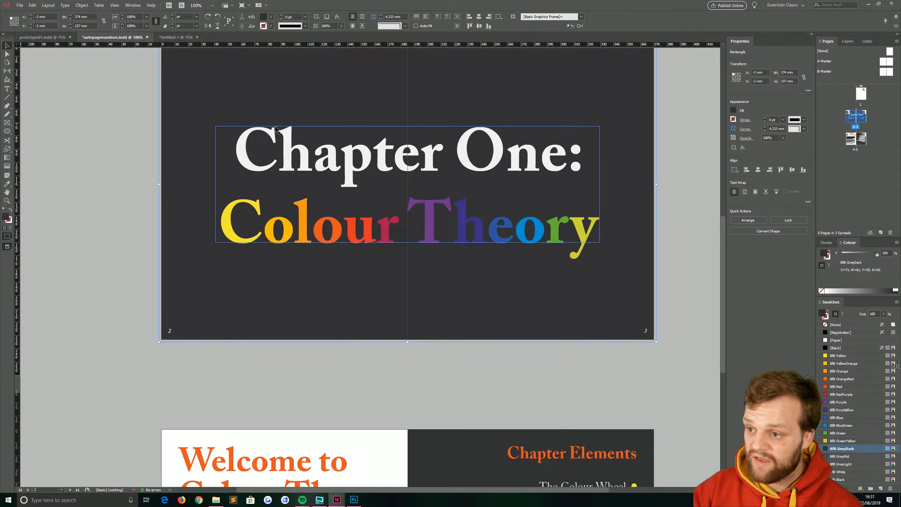
left_click(176, 37)
key("ctrl+v")
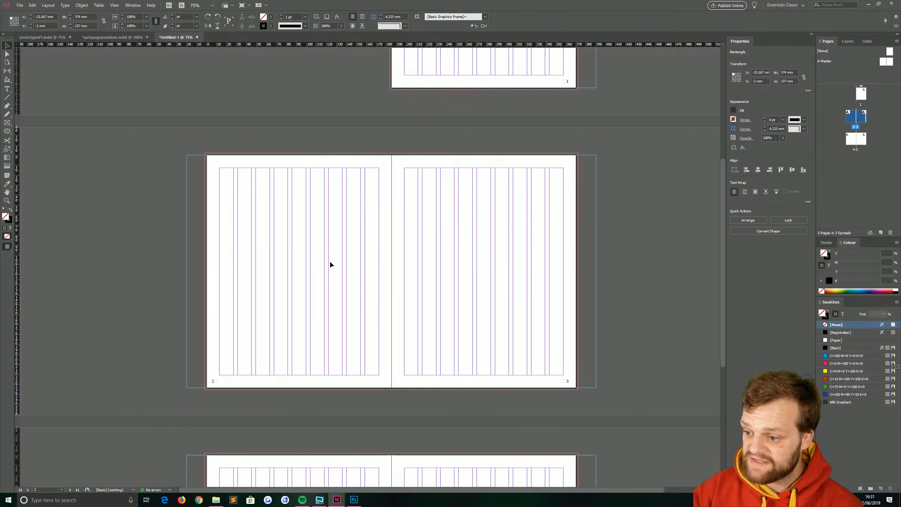
Step: Place the pasted rectangle at the 2-3 spread's top-left bleed corner (X -2 mm, Y -2 mm), undoing stray edits
left_click_drag(461, 285, 482, 284)
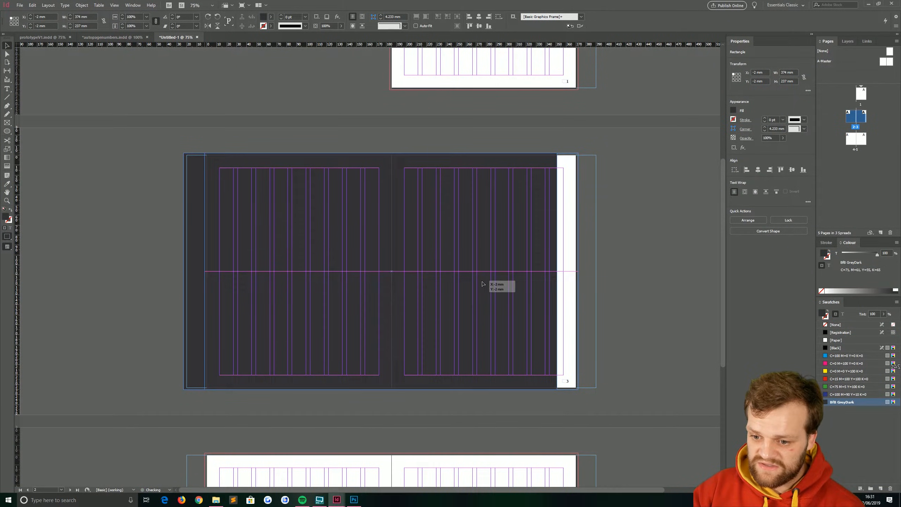
scroll(572, 390, "up", 8)
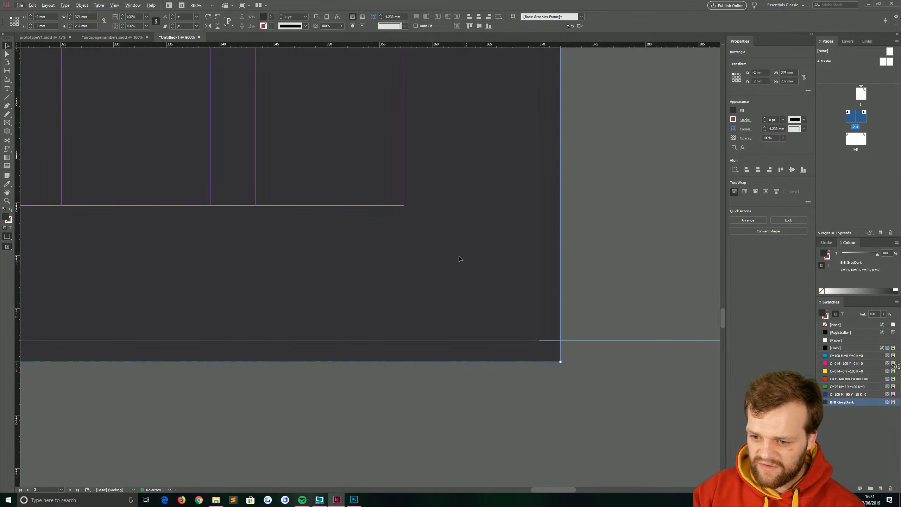
key("ctrl+z")
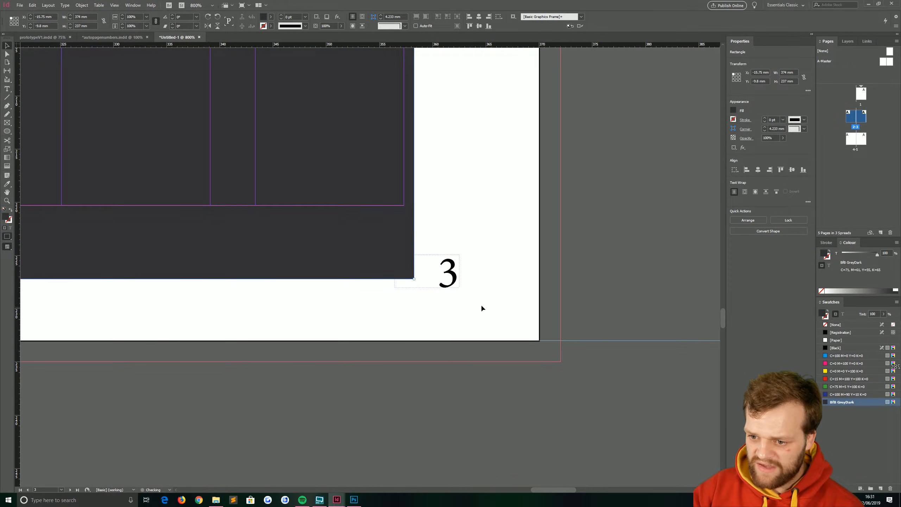
double_click(7, 216)
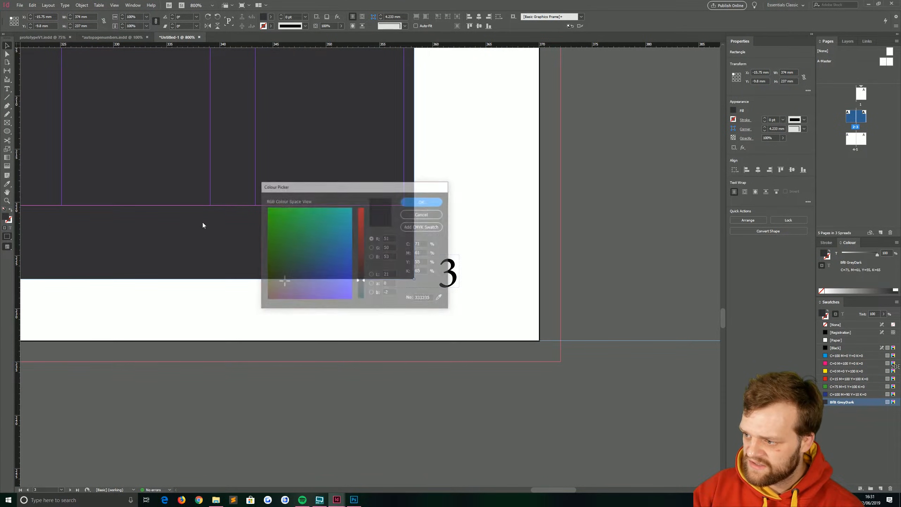
left_click(300, 254)
left_click(421, 214)
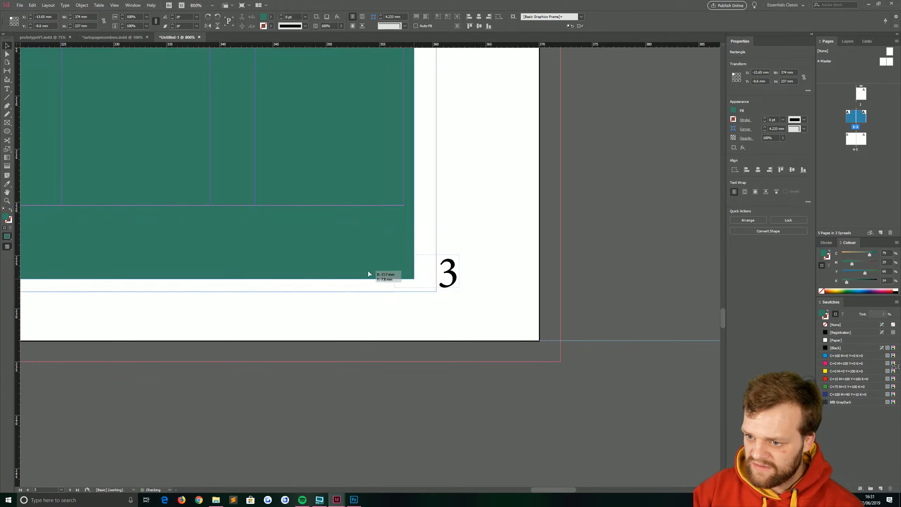
left_click_drag(302, 256, 377, 290)
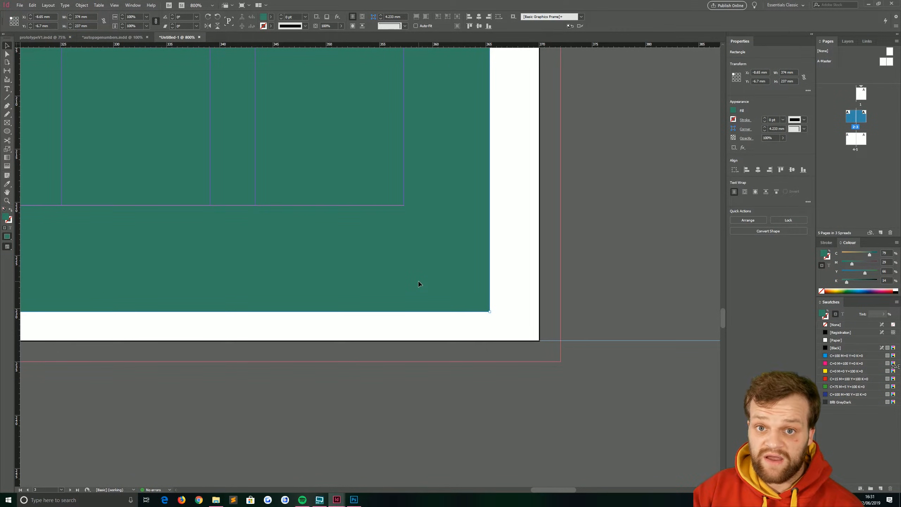
key("ctrl+z")
key("ctrl+z")
left_click_drag(353, 254, 501, 338)
scroll(424, 289, "down", 5)
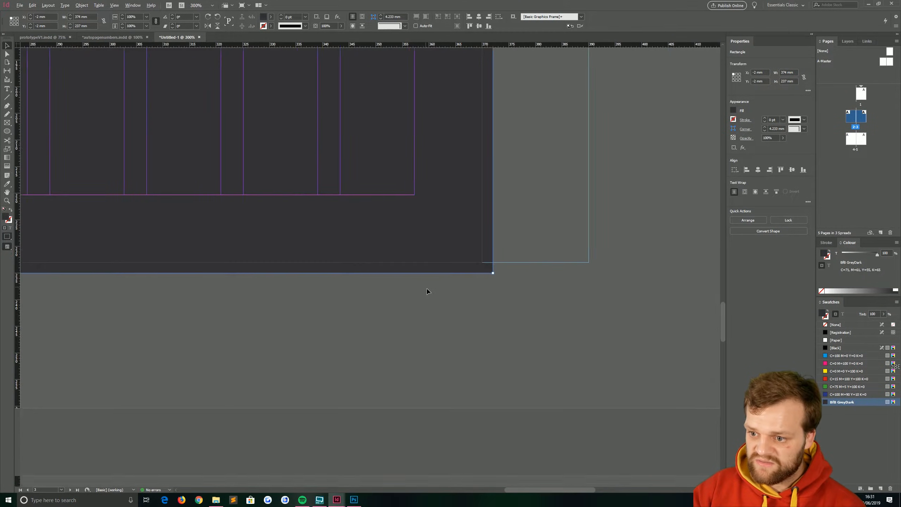
scroll(431, 294, "down", 2)
scroll(458, 294, "down", 2)
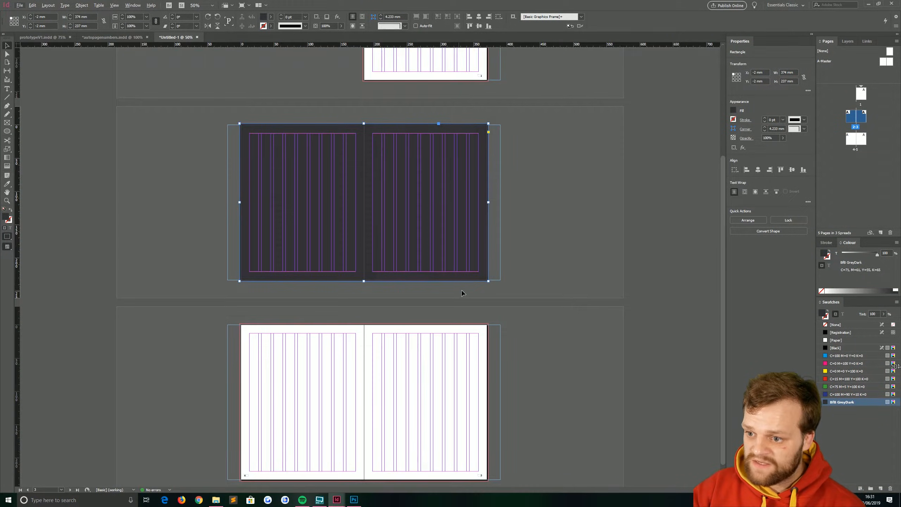
Step: On the A-Master, select and cut the page-number frames along the spread's bottom
double_click(885, 64)
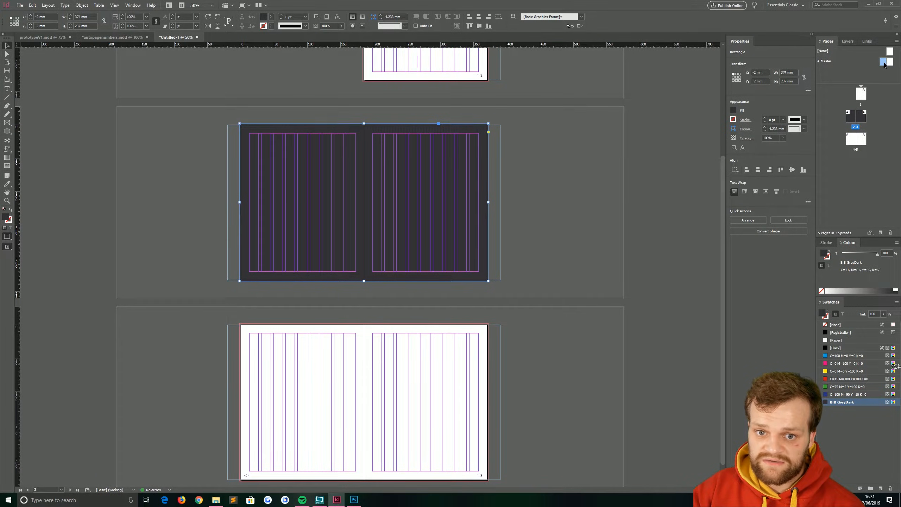
left_click_drag(545, 308, 226, 358)
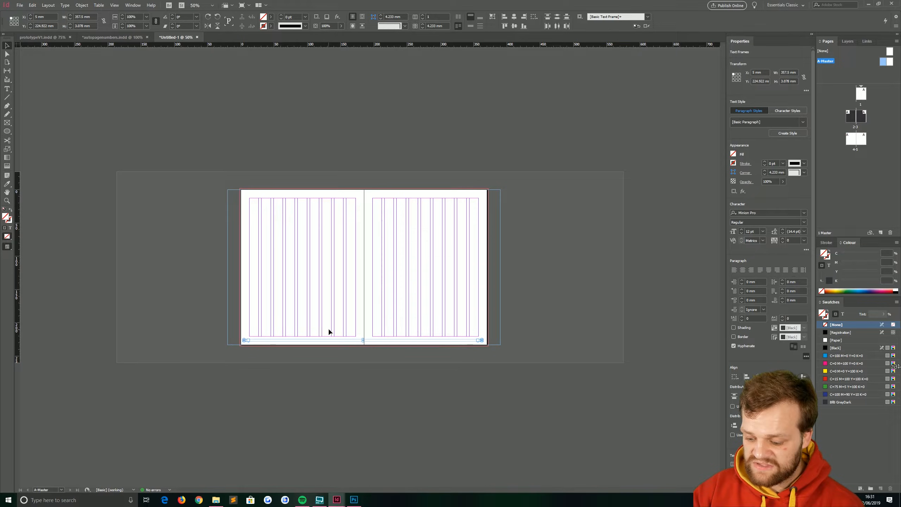
left_click(598, 275)
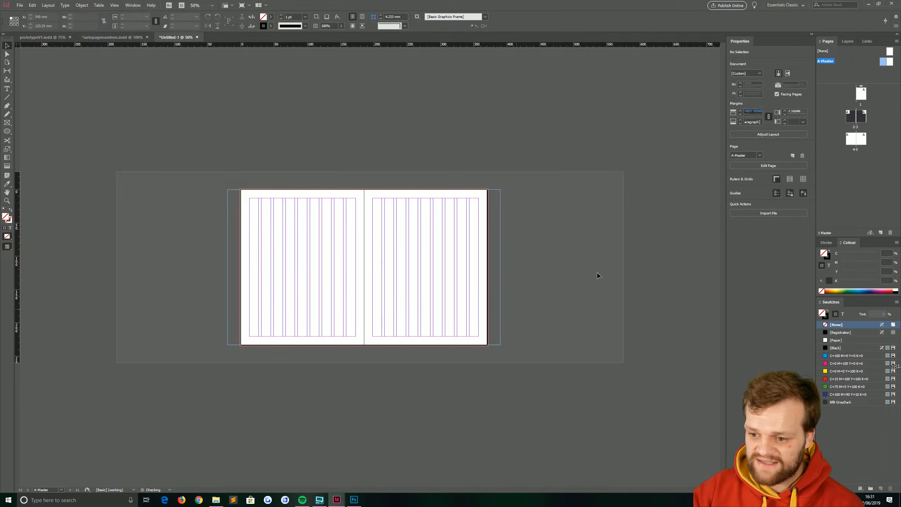
Step: Add Layer 2 above Layer 1 and Paste in Place the page-number frames onto it
left_click(849, 41)
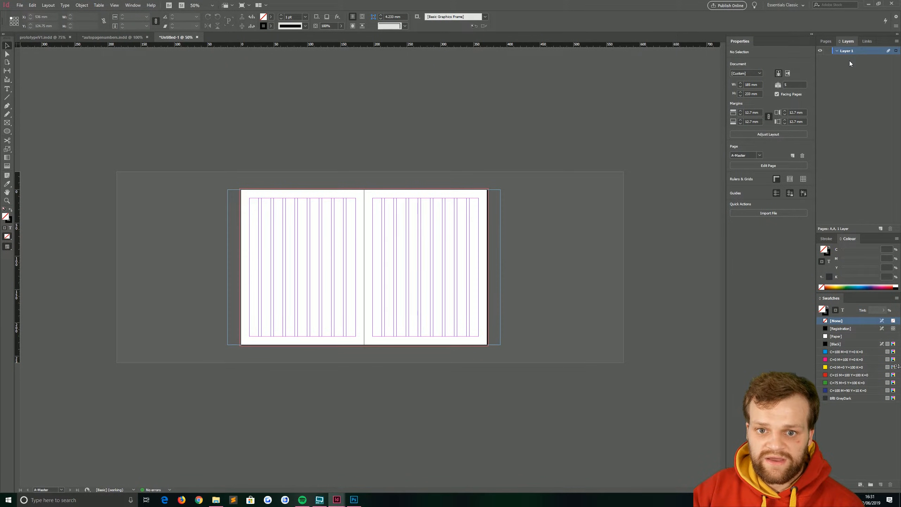
left_click(880, 229)
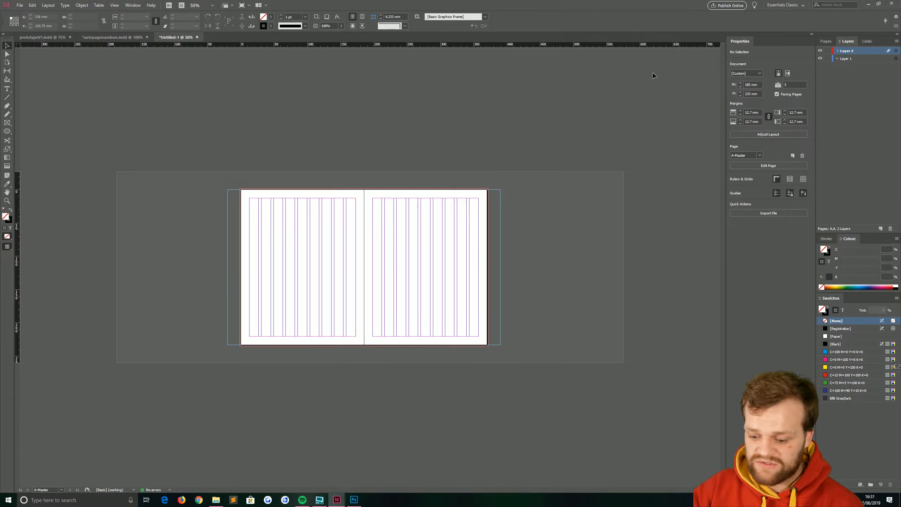
left_click(32, 5)
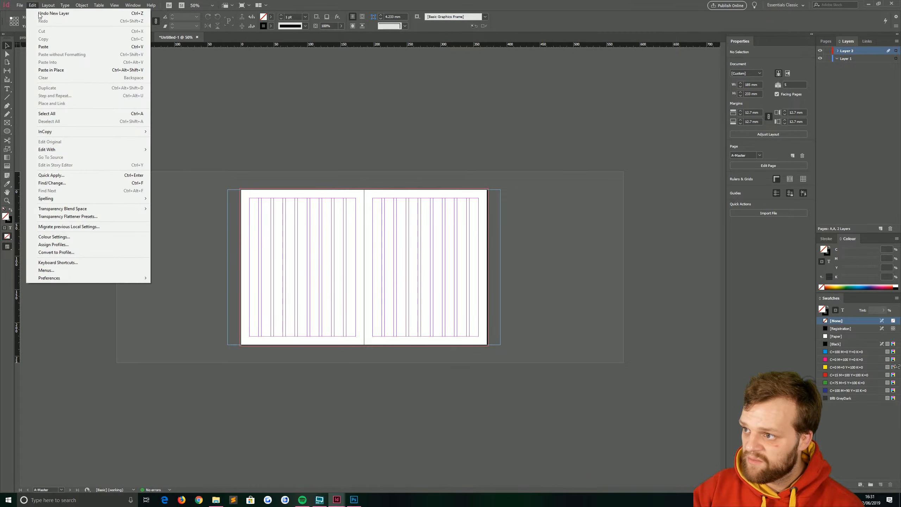
left_click(66, 71)
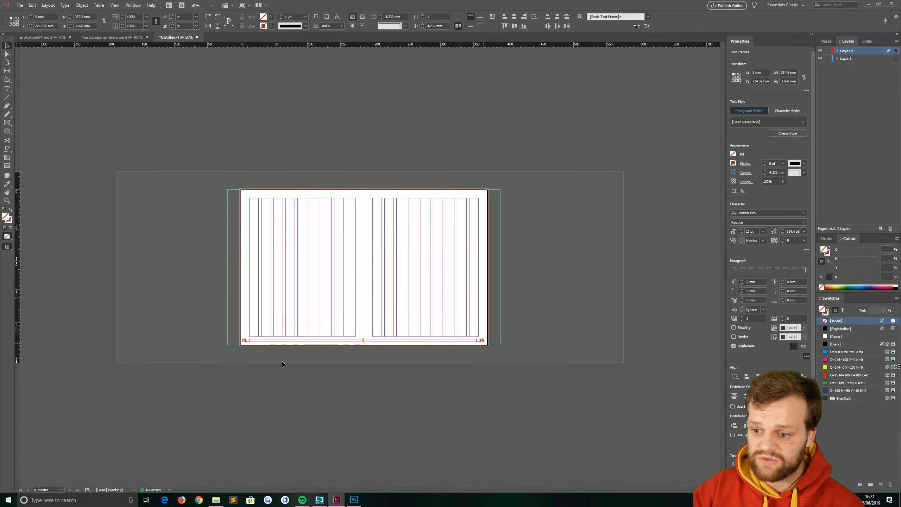
left_click(508, 249)
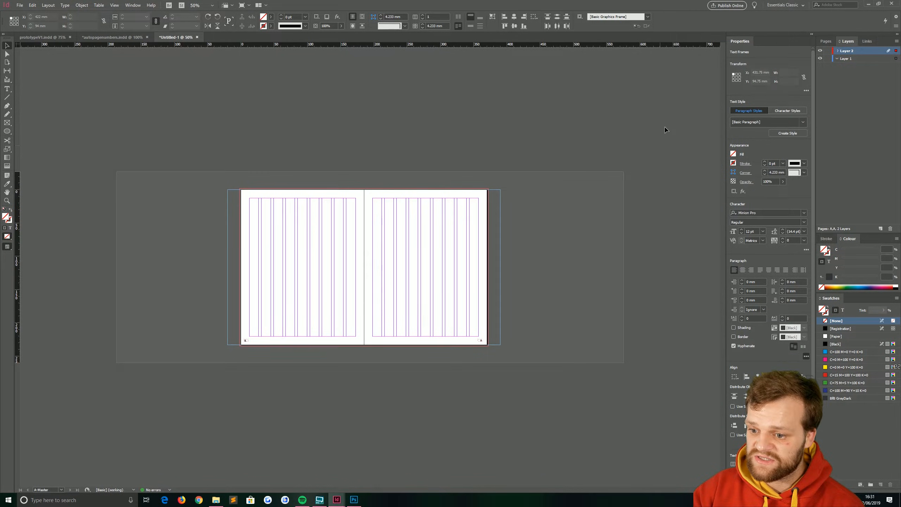
left_click(826, 41)
Step: Confirm page number 2 shows over the dark spread, view spread 4-5, then switch to autopagenumbers.indd
left_click(850, 116)
double_click(850, 116)
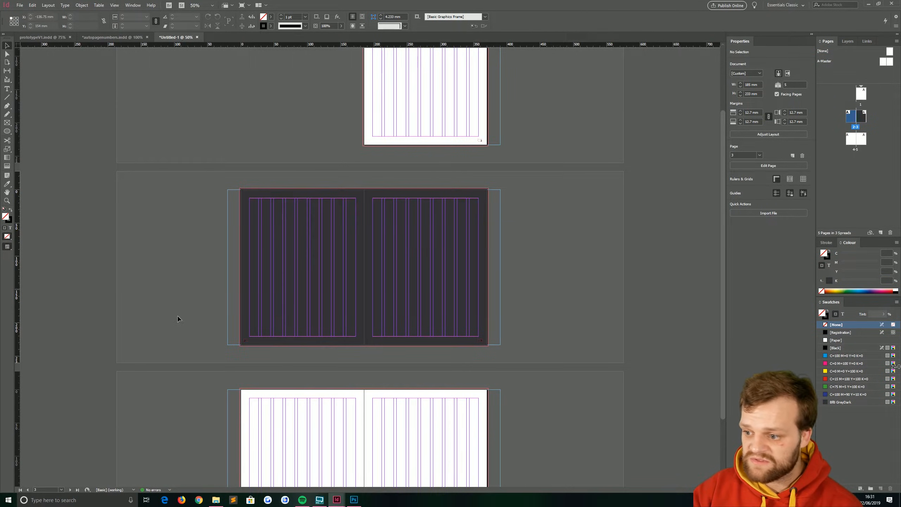
key("ctrl+2")
scroll(230, 333, "left", 2)
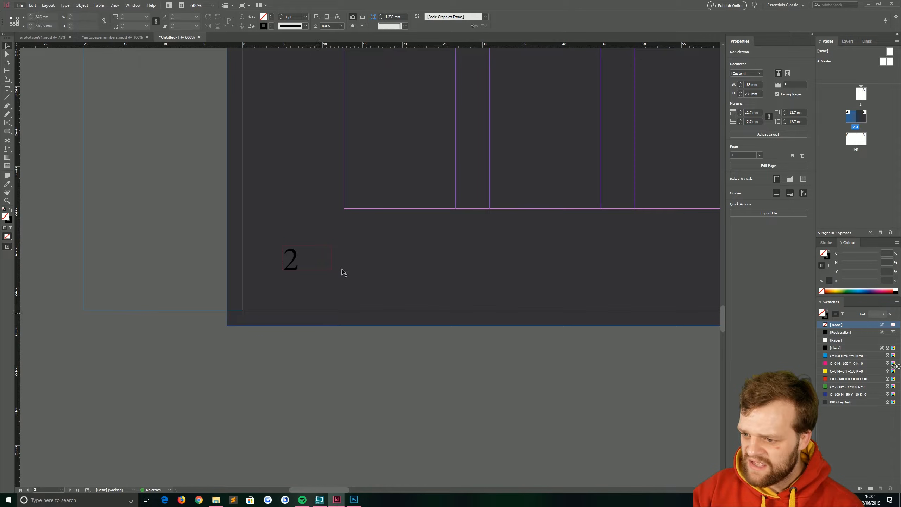
scroll(418, 287, "left", 5)
scroll(489, 296, "down", 8)
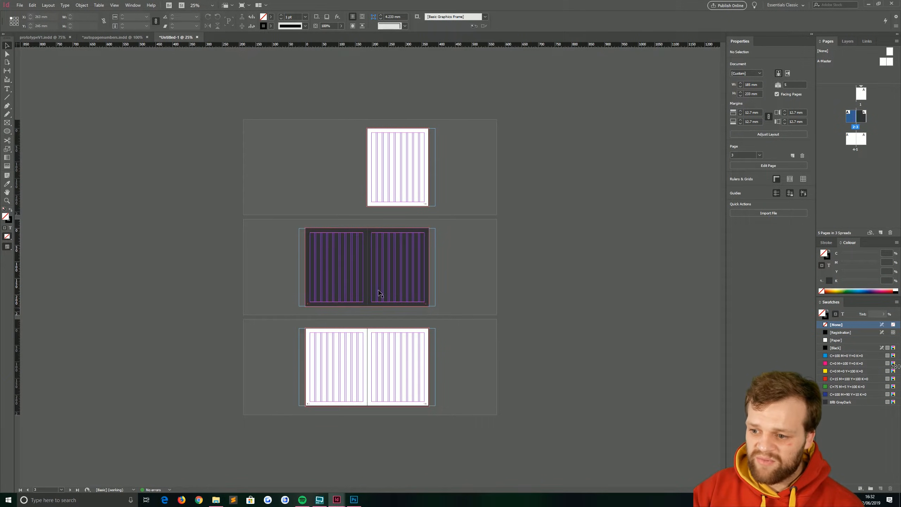
left_click(386, 364)
key("ctrl+=")
key("ctrl+=")
scroll(342, 378, "down", 5)
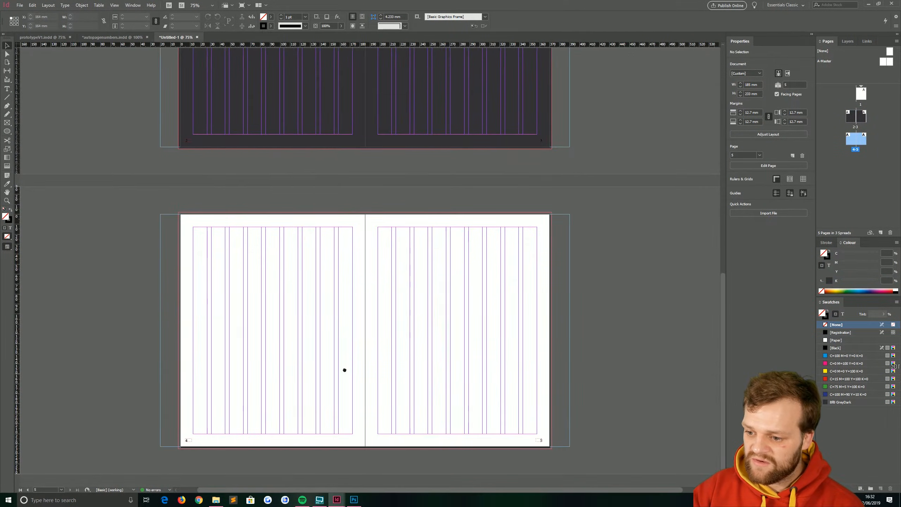
left_click(121, 35)
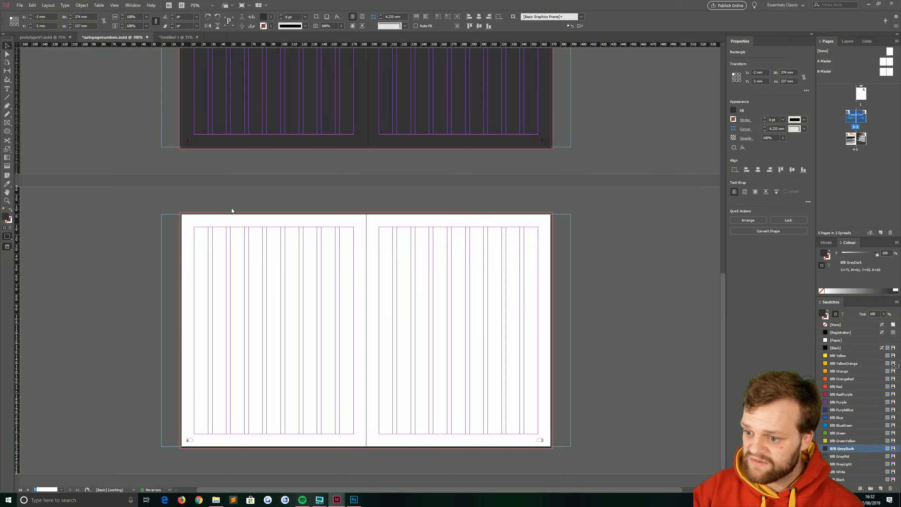
Step: Return to the Untitled-1 document and zoom out to see its three spreads
scroll(143, 417, "down", 6)
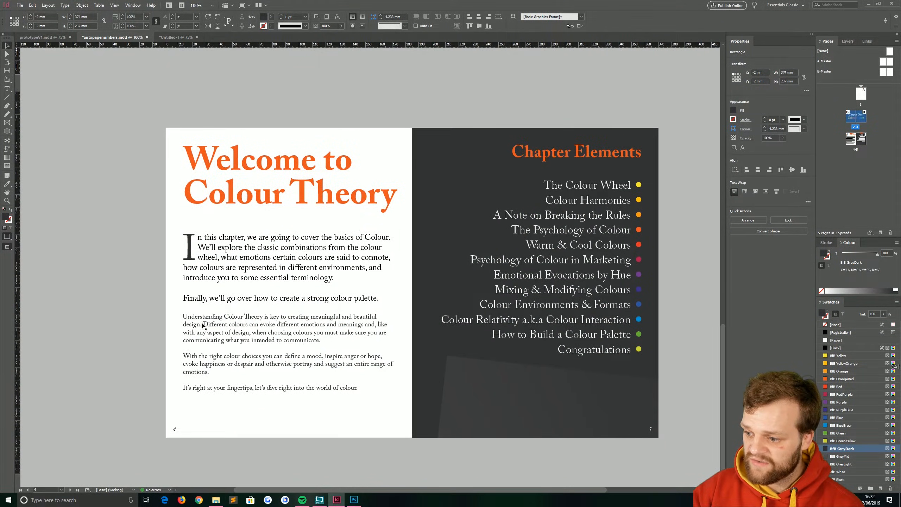
left_click(183, 37)
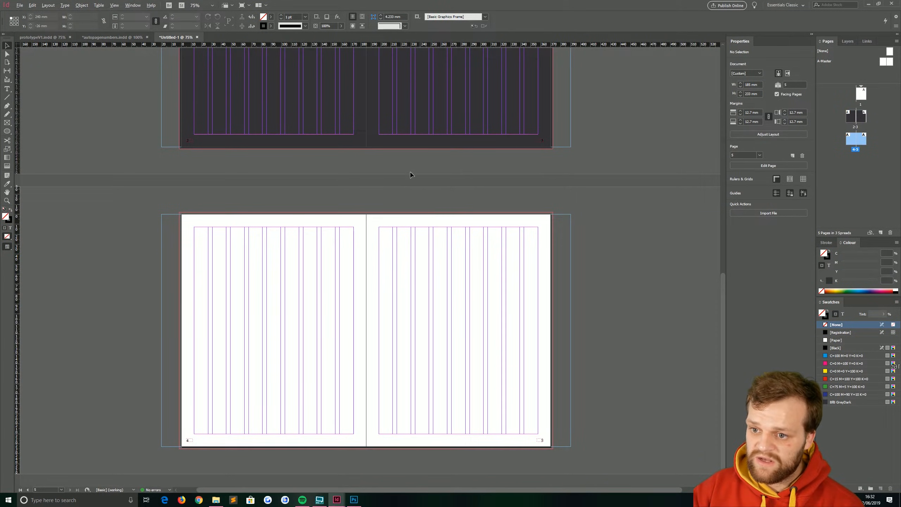
key("ctrl+minus")
scroll(346, 241, "up", 2)
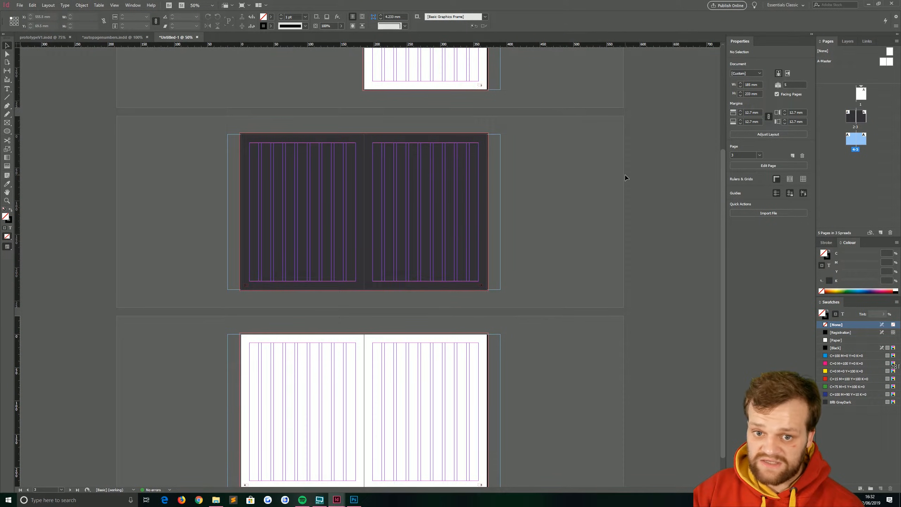
Step: Duplicate the A-Master spread to create a new B-Master
left_click(823, 61)
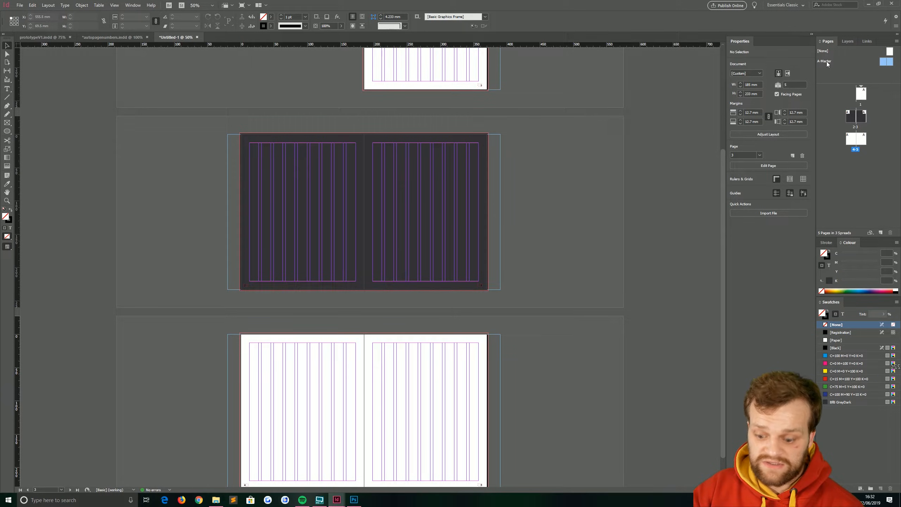
right_click(889, 63)
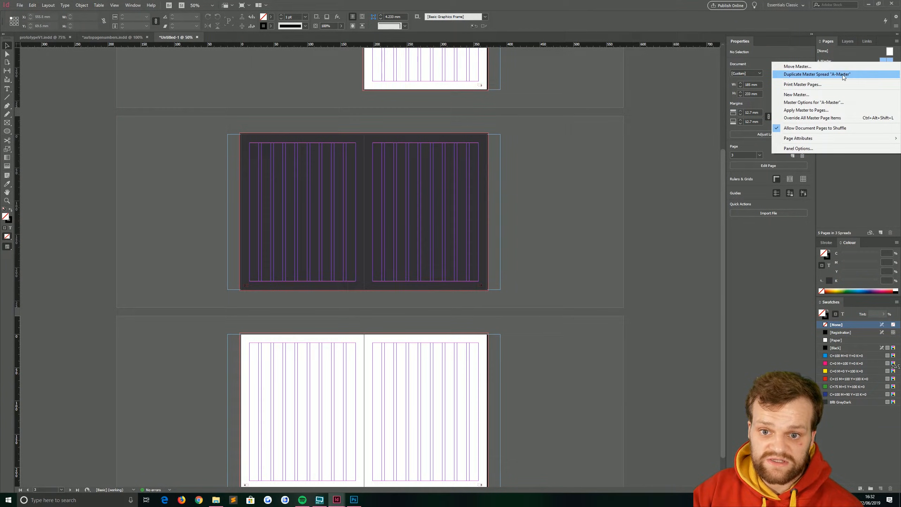
left_click(826, 74)
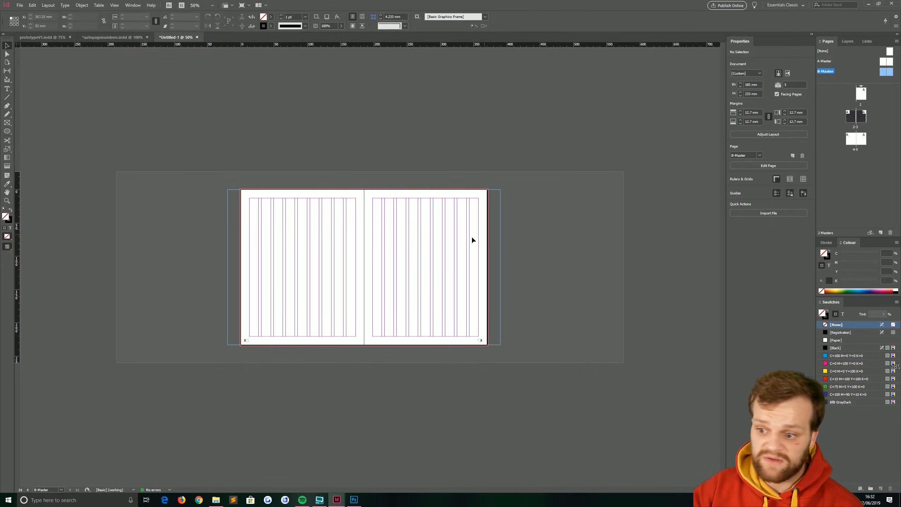
Step: Colour the B-Master footer page-number text white
key("ctrl+1")
left_click_drag(608, 333, 168, 402)
key("ctrl+equal")
key("ctrl+equal")
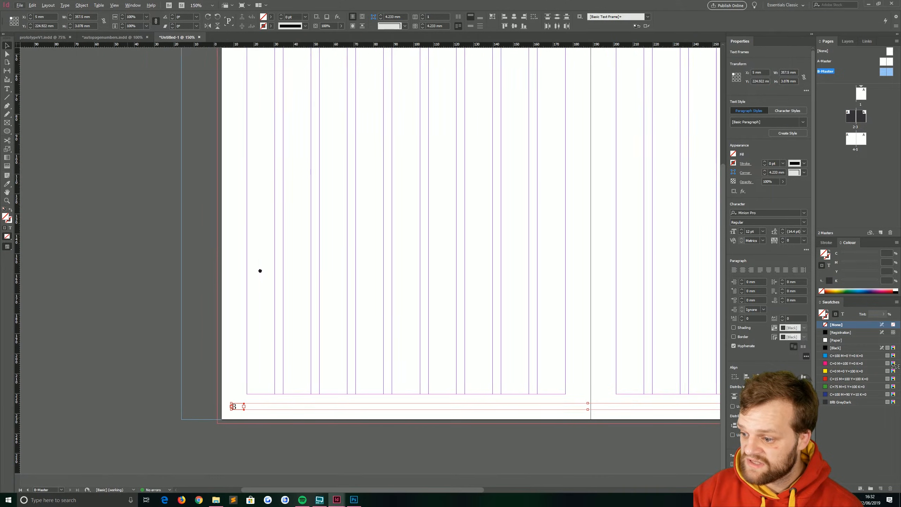
left_click(10, 229)
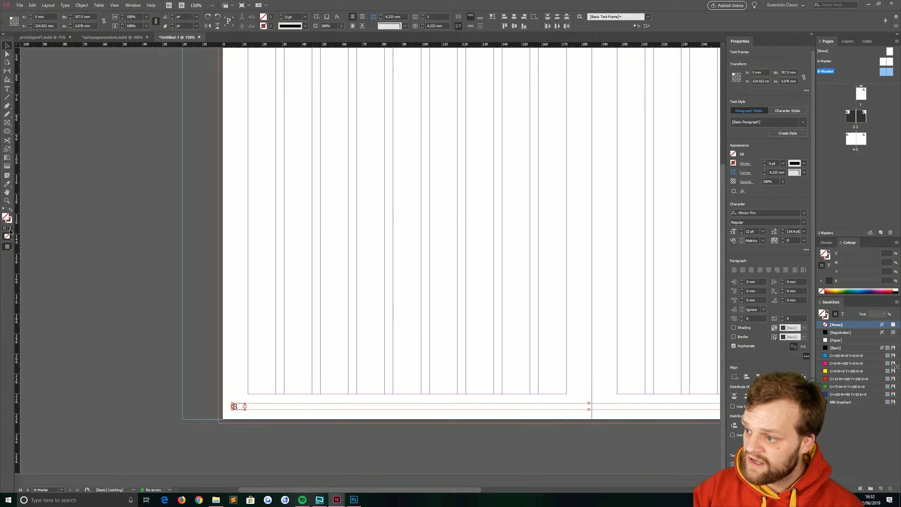
double_click(6, 217)
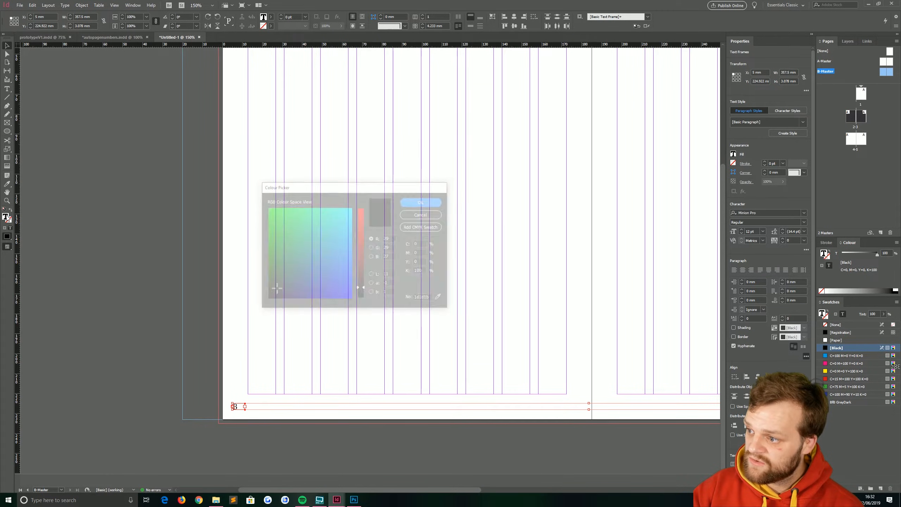
left_click_drag(319, 245, 365, 204)
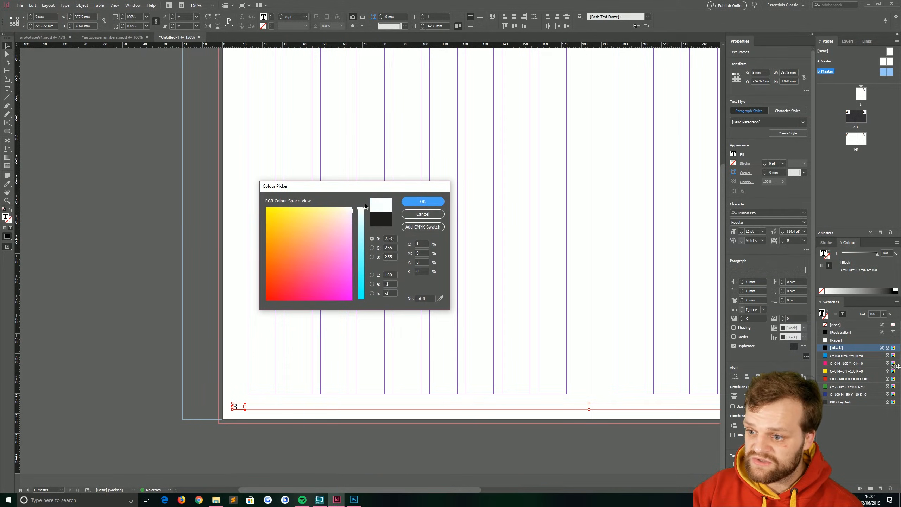
left_click(416, 206)
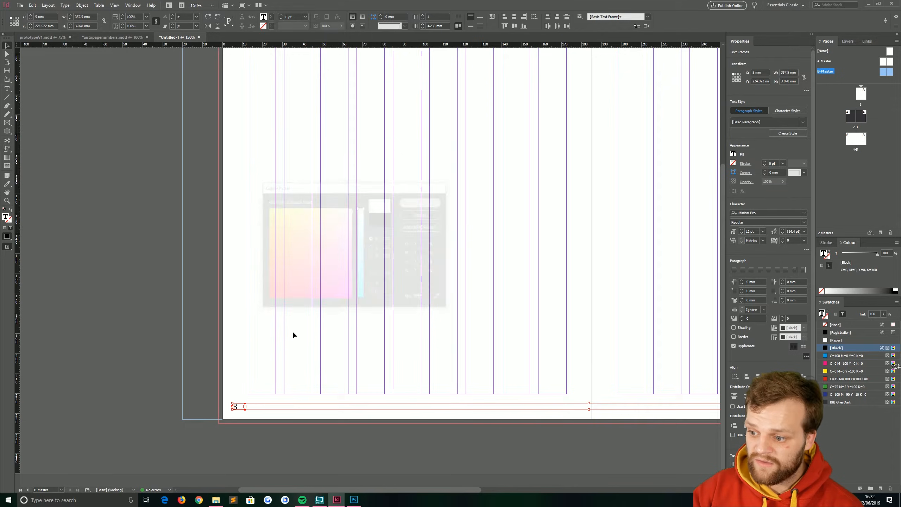
left_click(383, 313)
key("ctrl+minus")
key("ctrl+minus")
key("ctrl+minus")
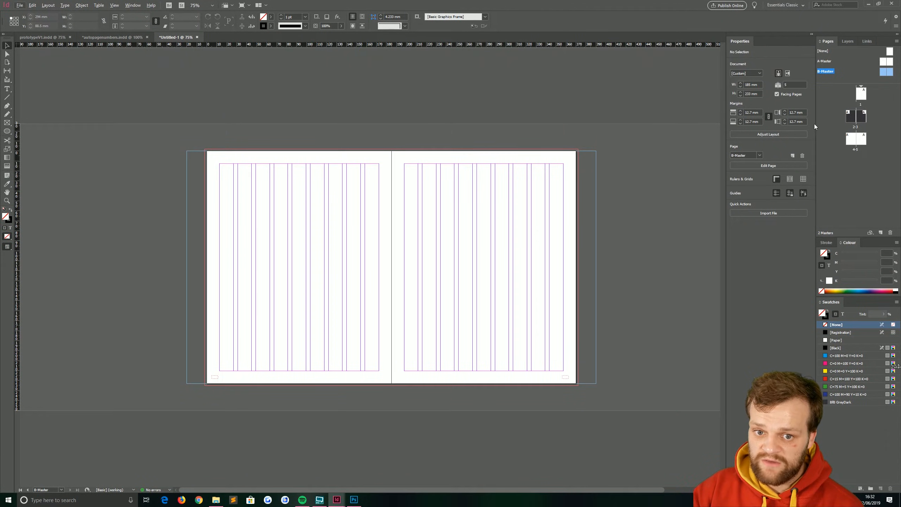
Step: Apply B-Master to pages 2 and 3 of the dark spread
double_click(852, 118)
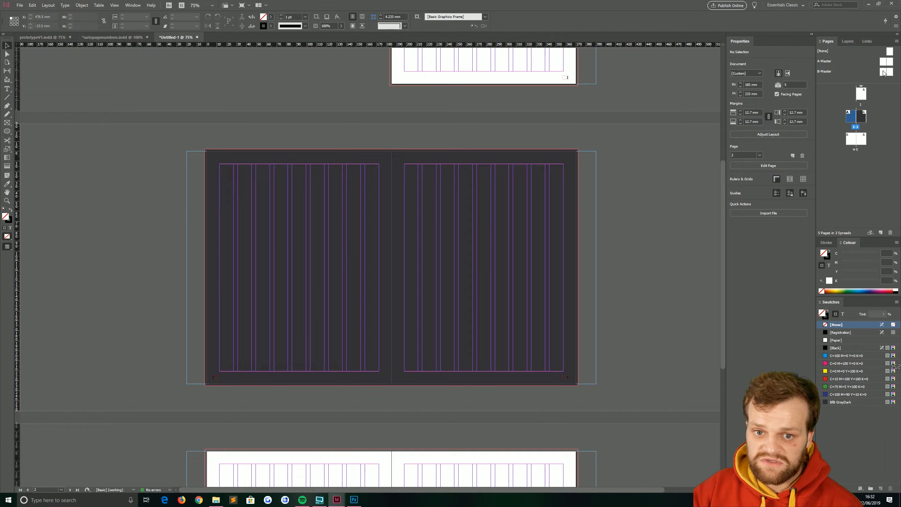
left_click_drag(884, 73, 851, 113)
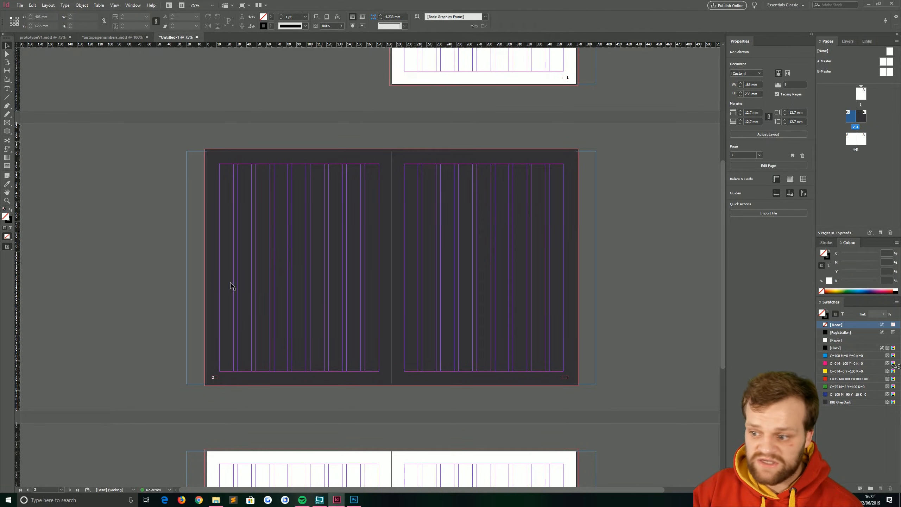
left_click(863, 118)
left_click_drag(890, 73, 863, 117)
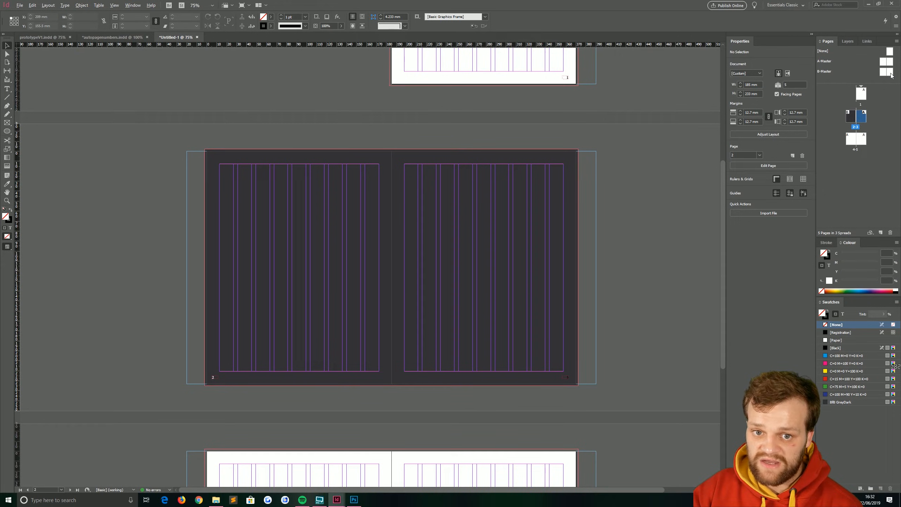
Step: Select the last spread, pages 4-5, in the document
scroll(141, 411, "down", 3)
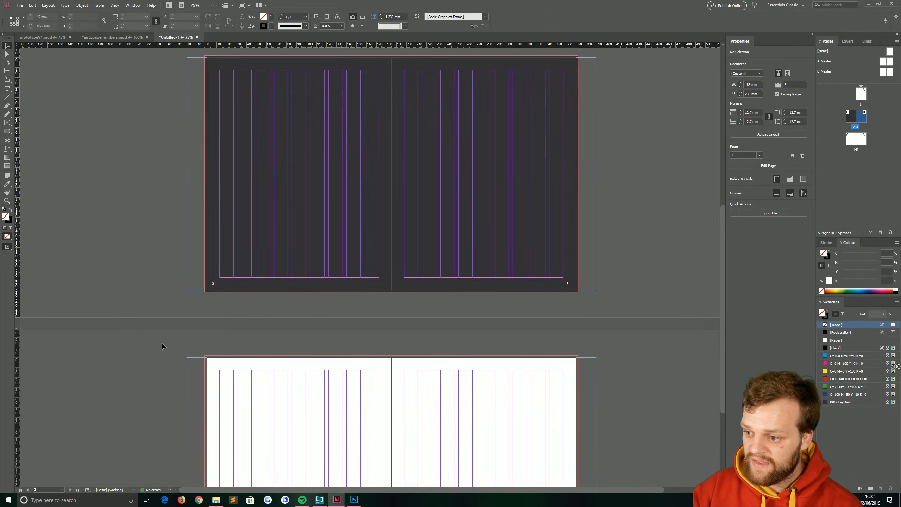
scroll(161, 343, "down", 3, "alt")
scroll(241, 368, "up", 2, "alt")
scroll(179, 288, "down", 3)
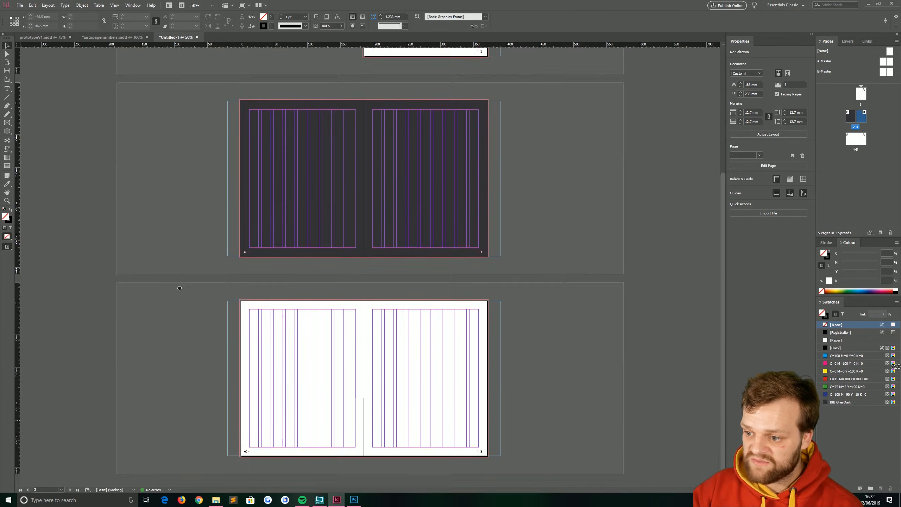
left_click(318, 374)
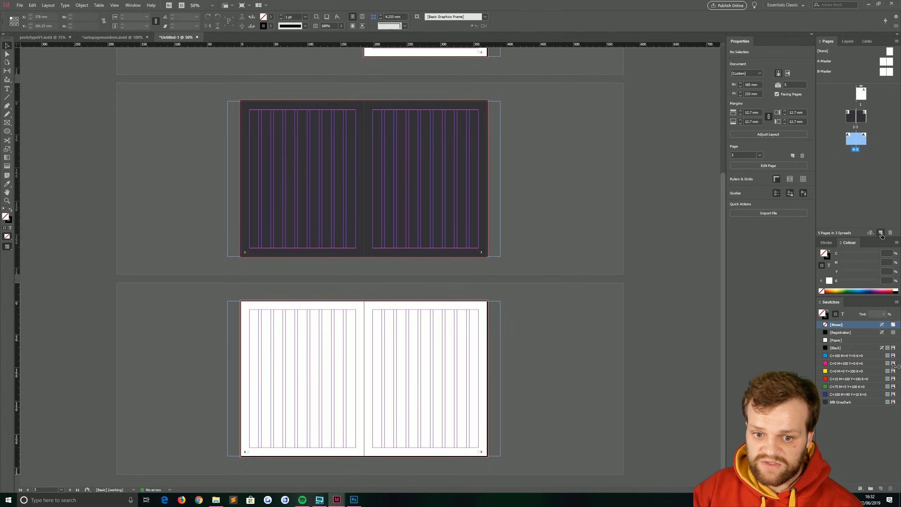
Step: Add pages and delete the surplus spread, leaving 15 pages ending at 14-15
key("ctrl+shift+p")
key("ctrl+shift+p")
key("ctrl+shift+p")
key("ctrl+shift+p")
key("ctrl+shift+p")
key("ctrl+shift+p")
key("ctrl+shift+p")
key("ctrl+shift+p")
key("ctrl+shift+p")
key("ctrl+shift+p")
key("ctrl+shift+p")
key("ctrl+shift+p")
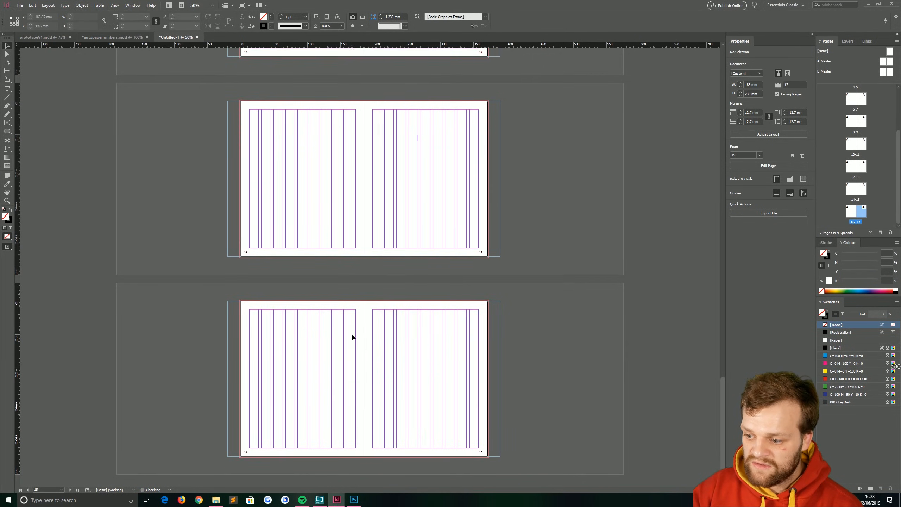
key("ctrl+1")
key("alt+Page_Up")
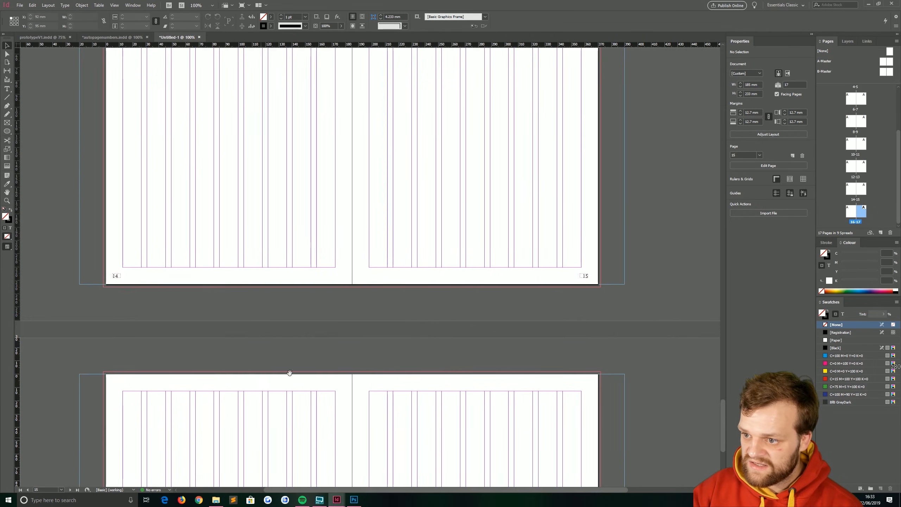
left_click(862, 149, "shift")
left_click(890, 232)
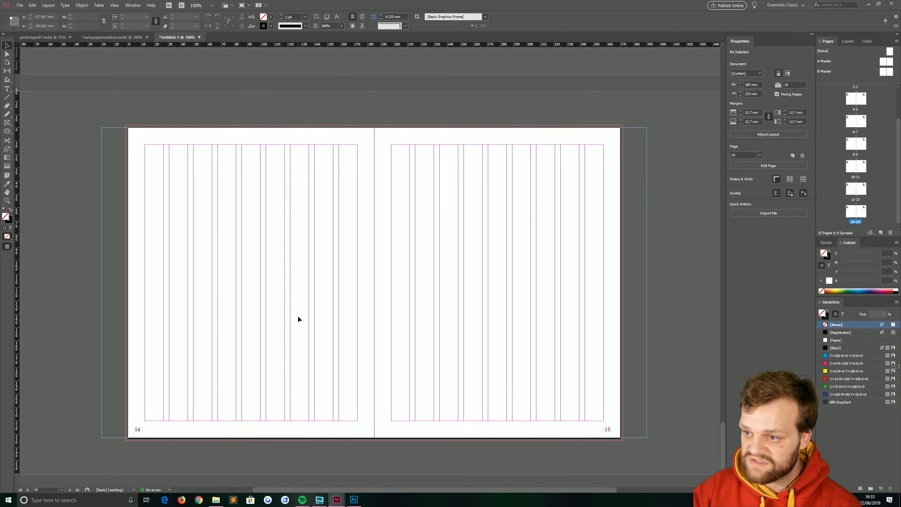